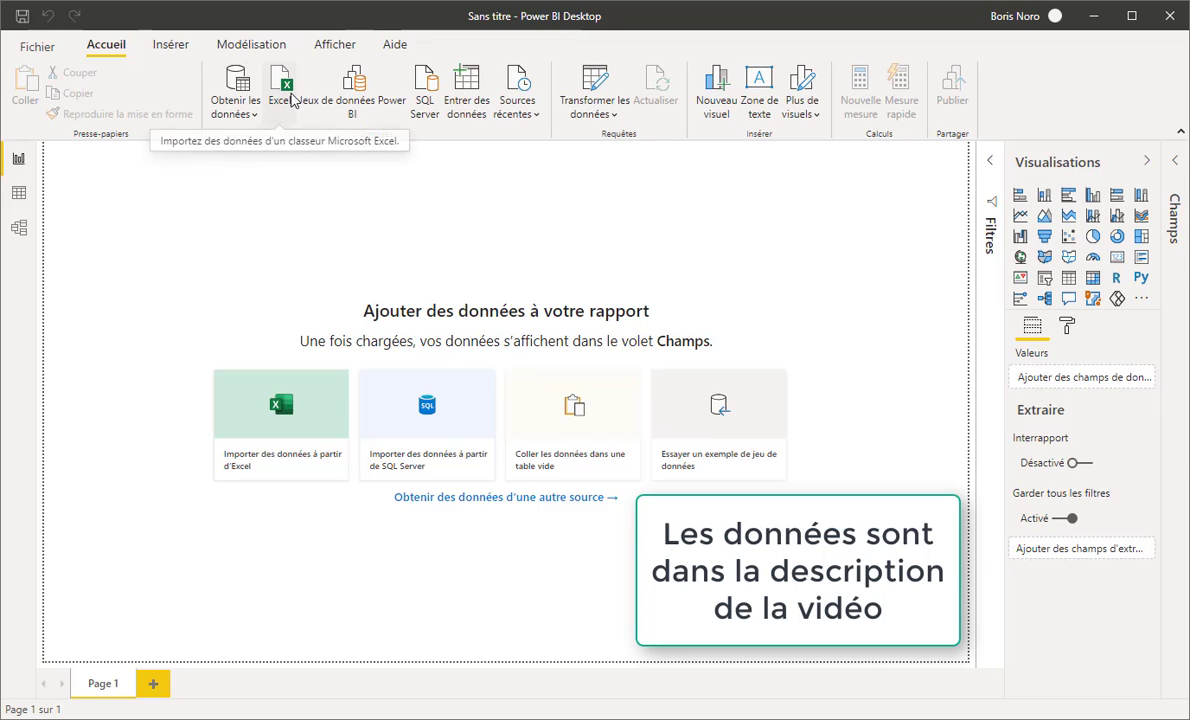
- Import the IMDb Movie Database sheet from the Film.xlsx workbook, checking its columns in the preview before loading
left_click(283, 92)
double_click(183, 118)
left_click(441, 235)
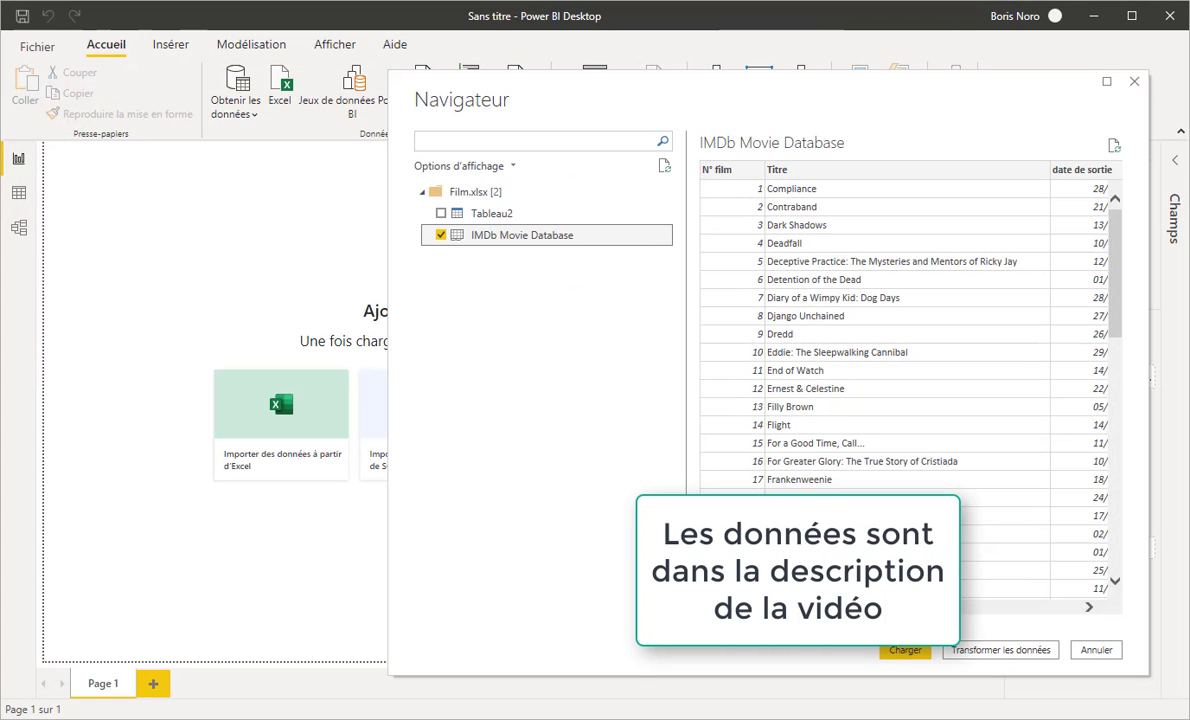
left_click_drag(781, 607, 958, 613)
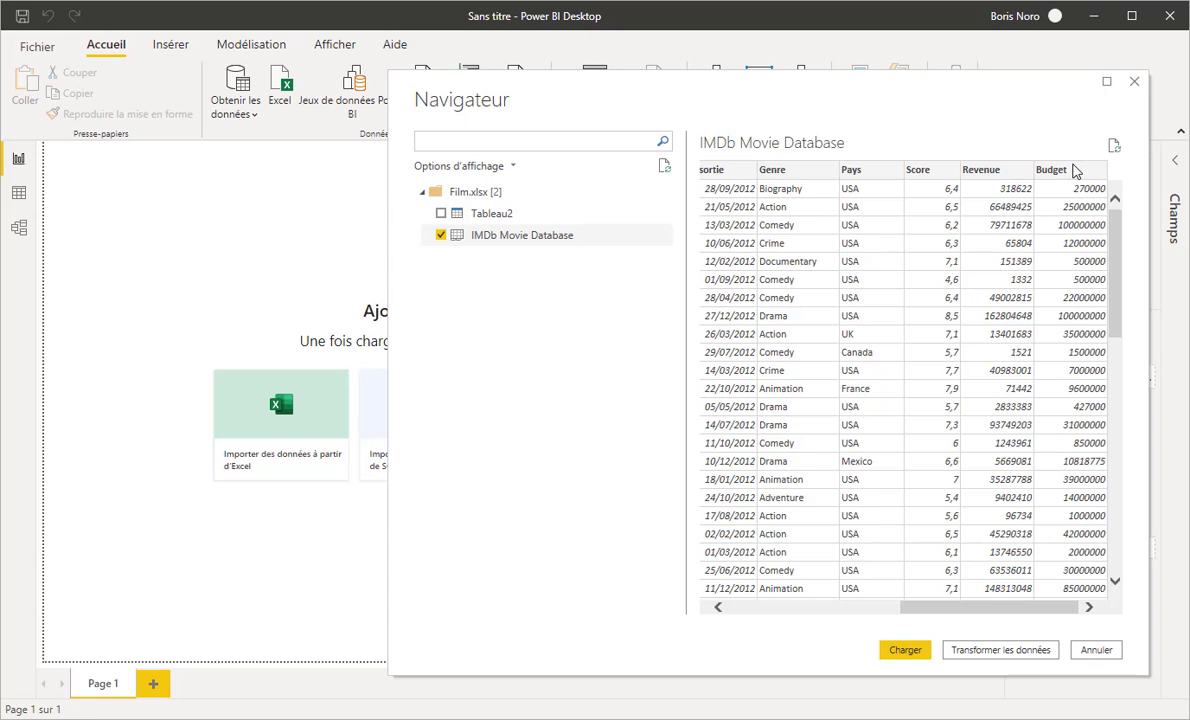
left_click(899, 655)
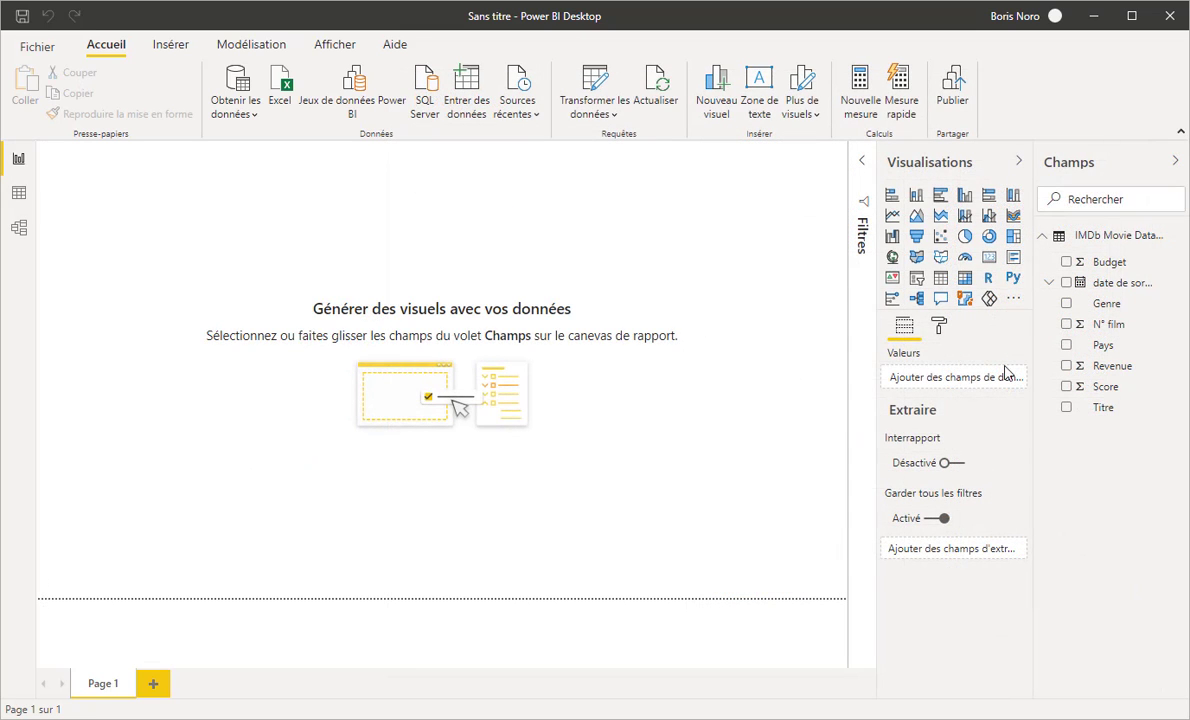
- Create a scatter chart with Budget on the X axis, Score on the Y axis and N° film as details
left_click(939, 240)
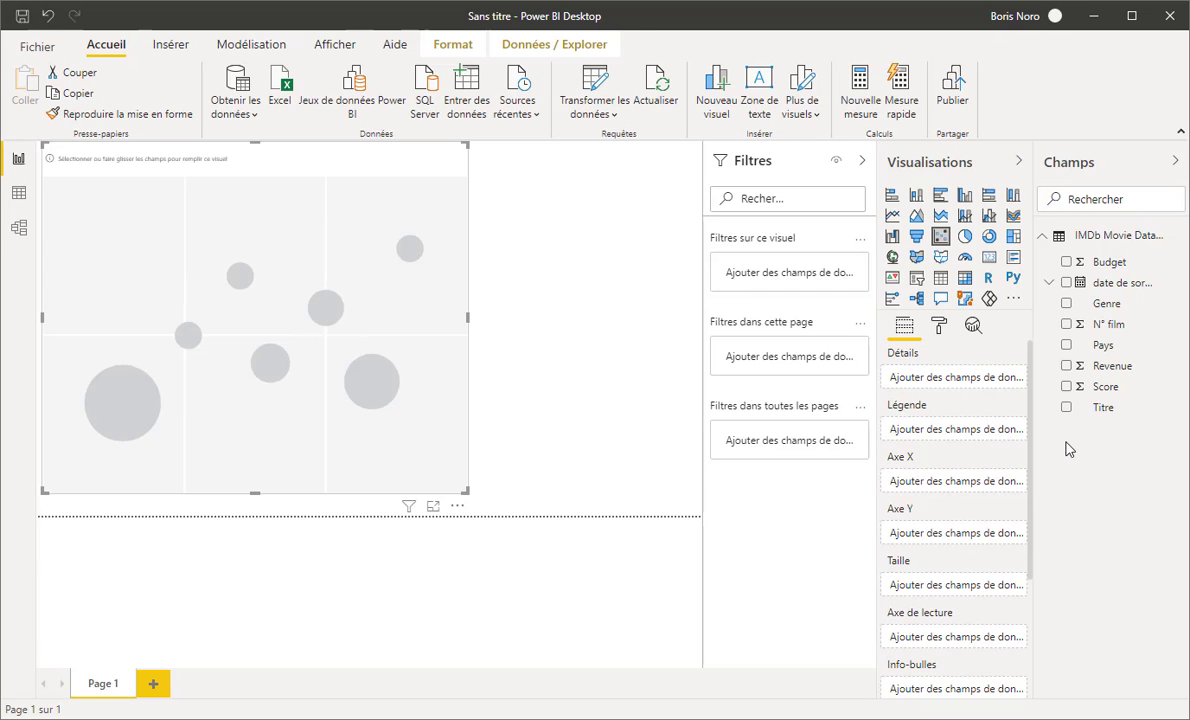
left_click(1066, 262)
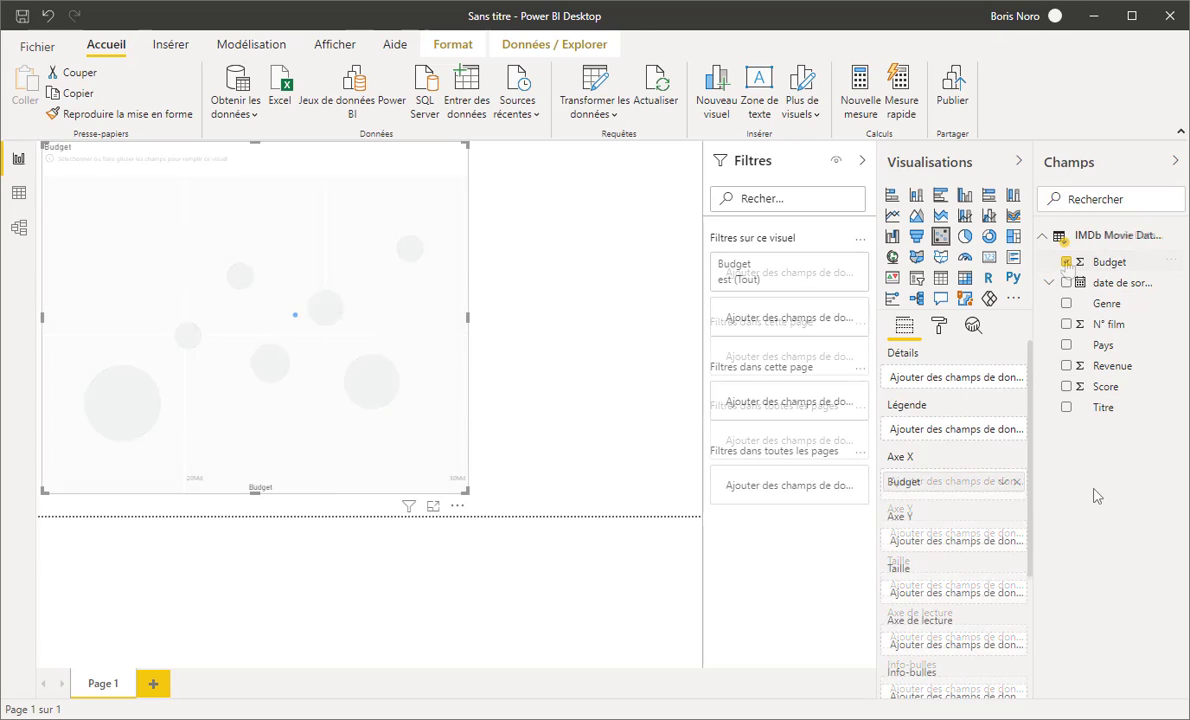
left_click(1067, 387)
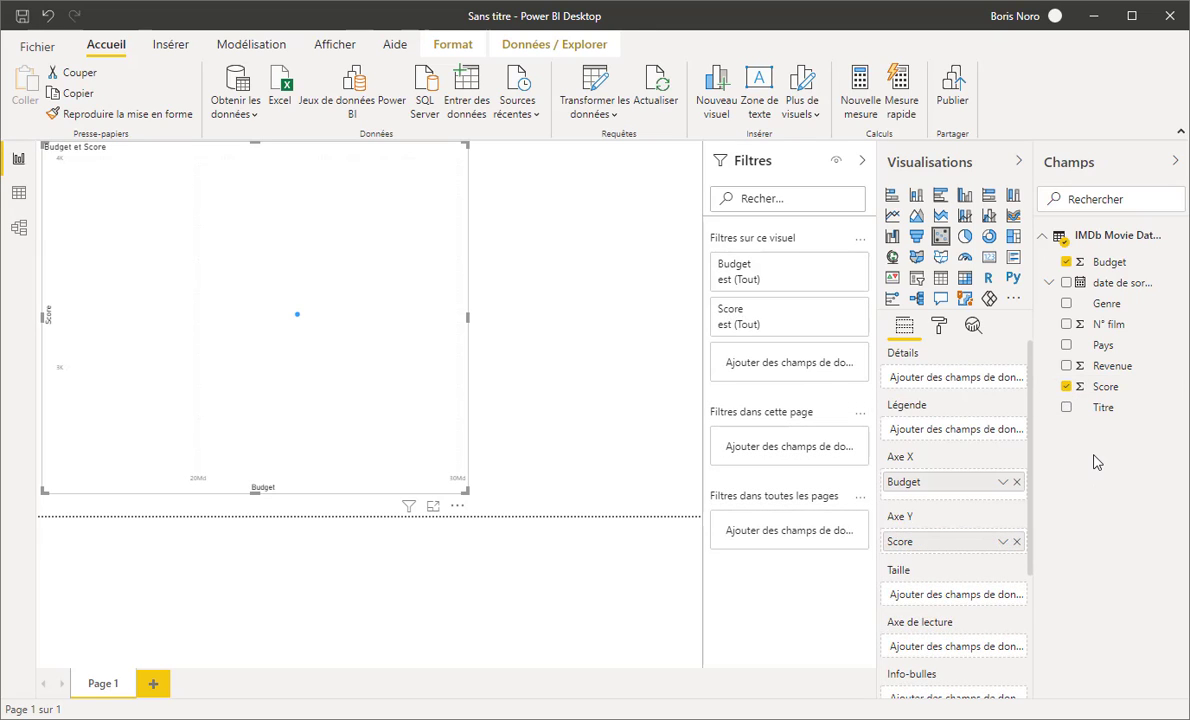
left_click_drag(1109, 325, 945, 388)
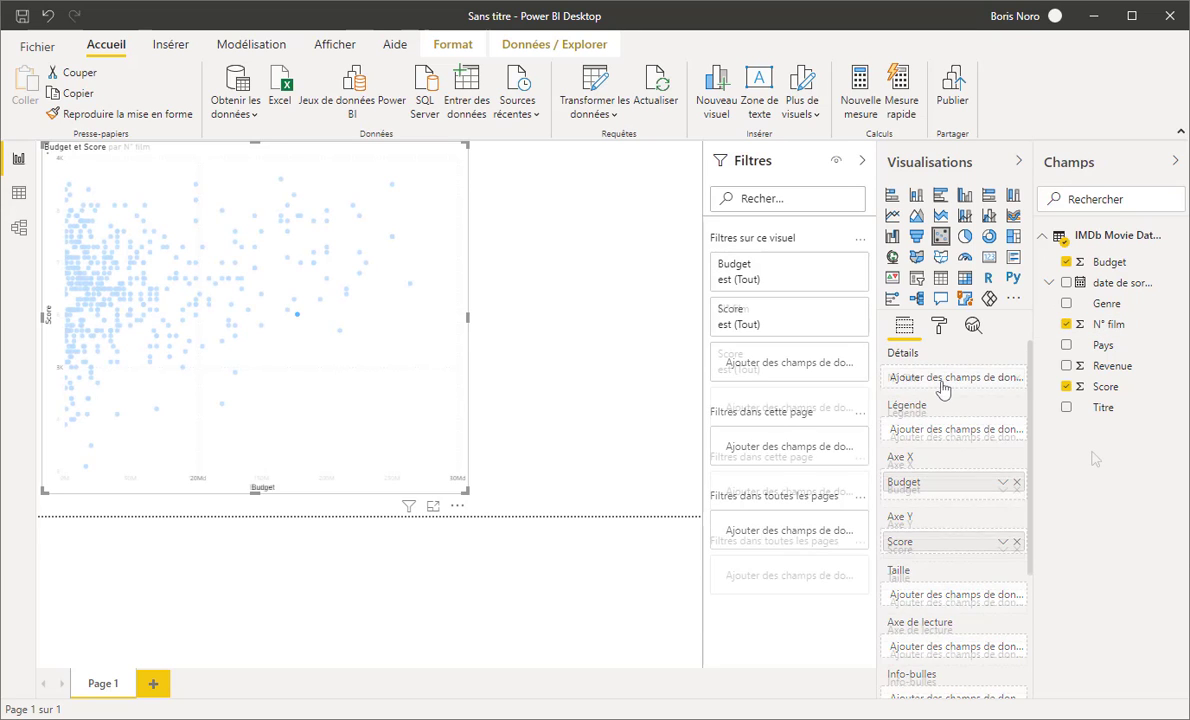
- Add a trend line to the Budget and Score scatter chart
left_click(973, 328)
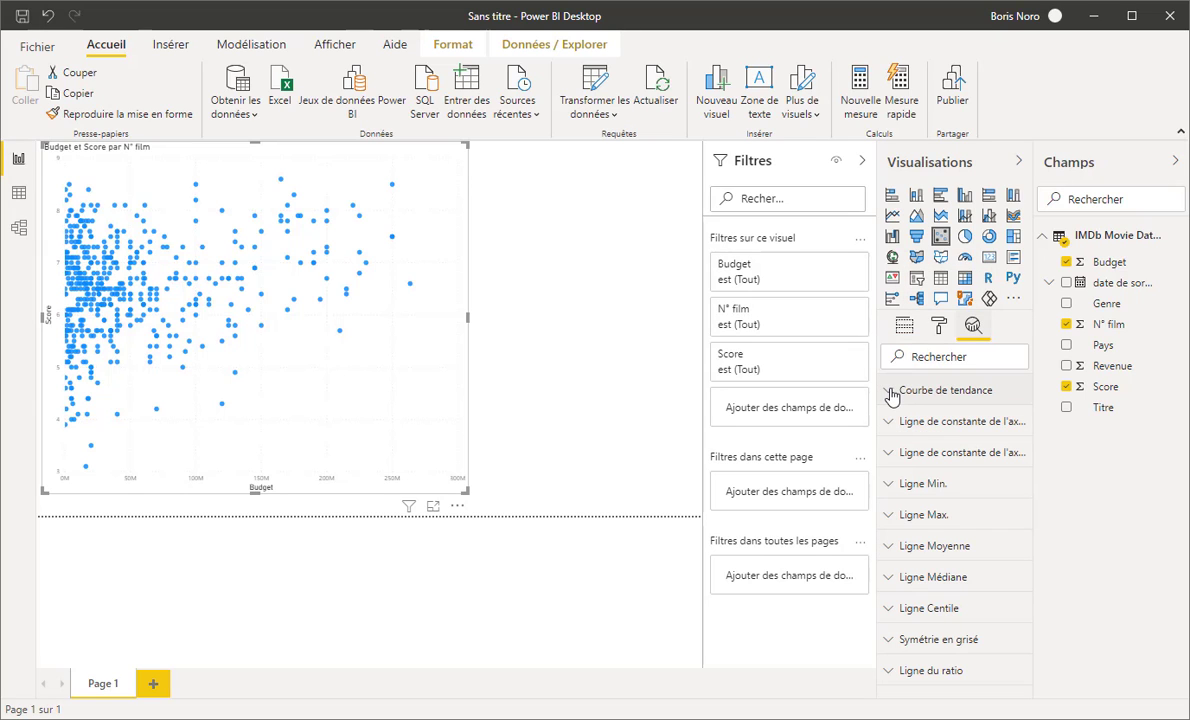
left_click(889, 392)
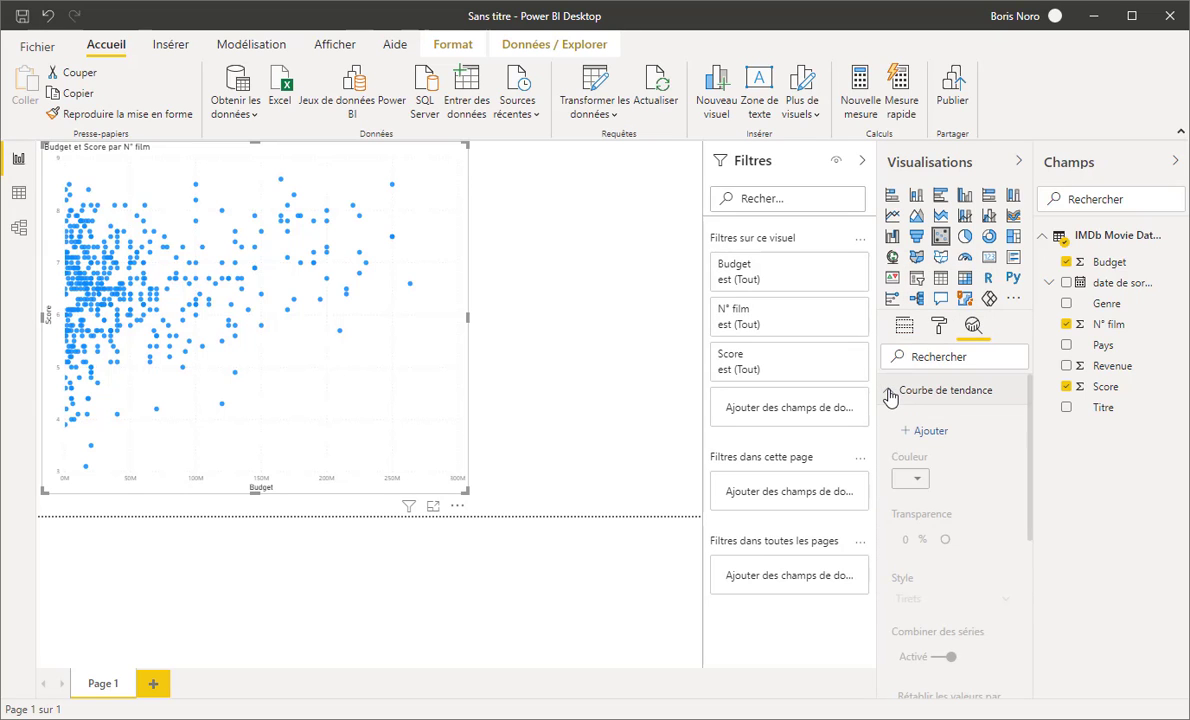
left_click(918, 428)
left_click(590, 357)
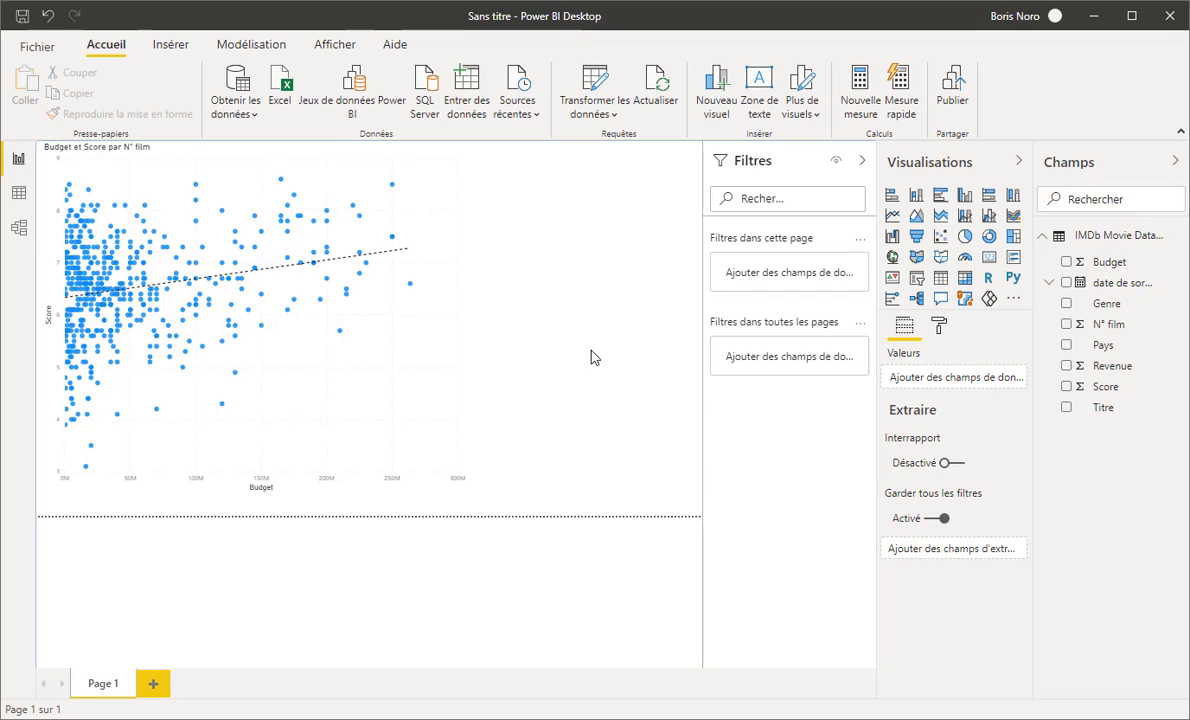
- Add a slicer on the Genre field beside the scatter chart and collapse the report filters
left_click(915, 283)
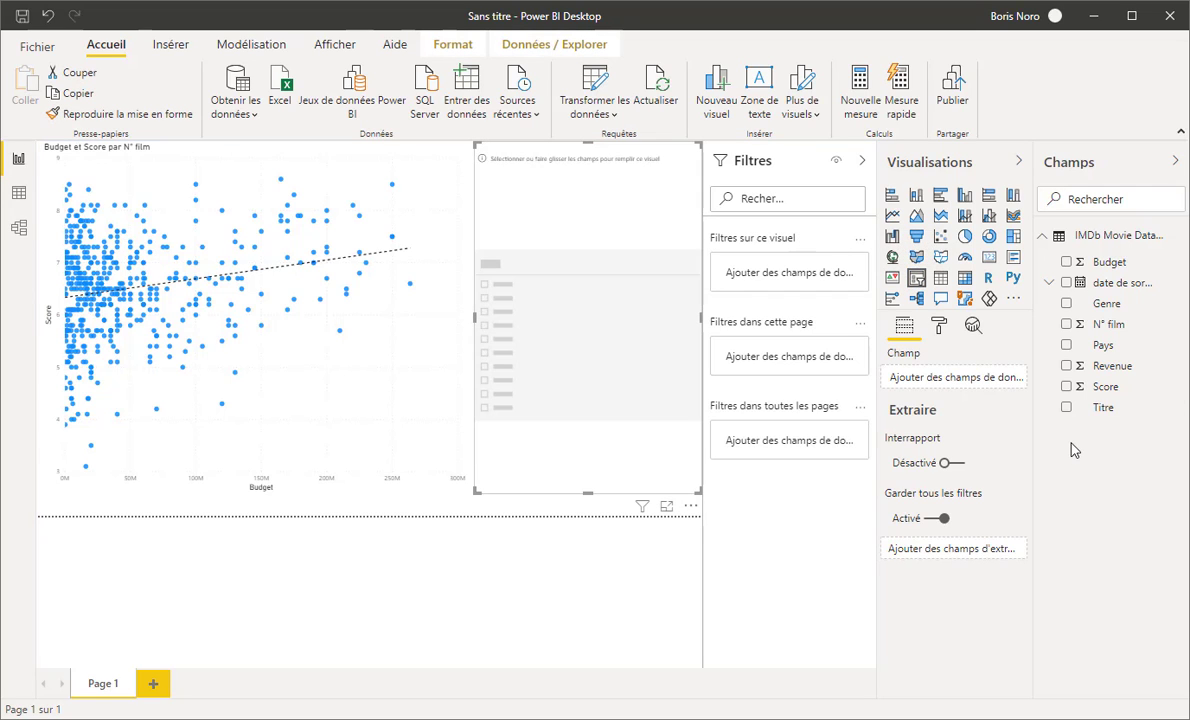
left_click(1067, 304)
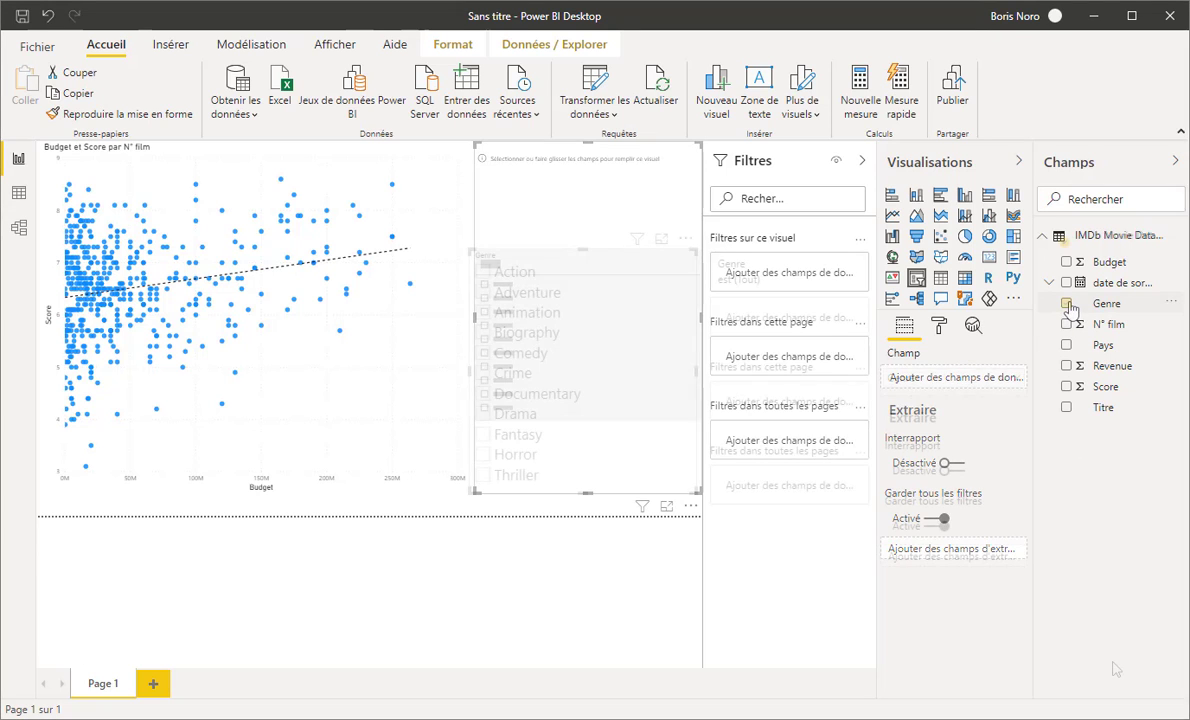
left_click(862, 160)
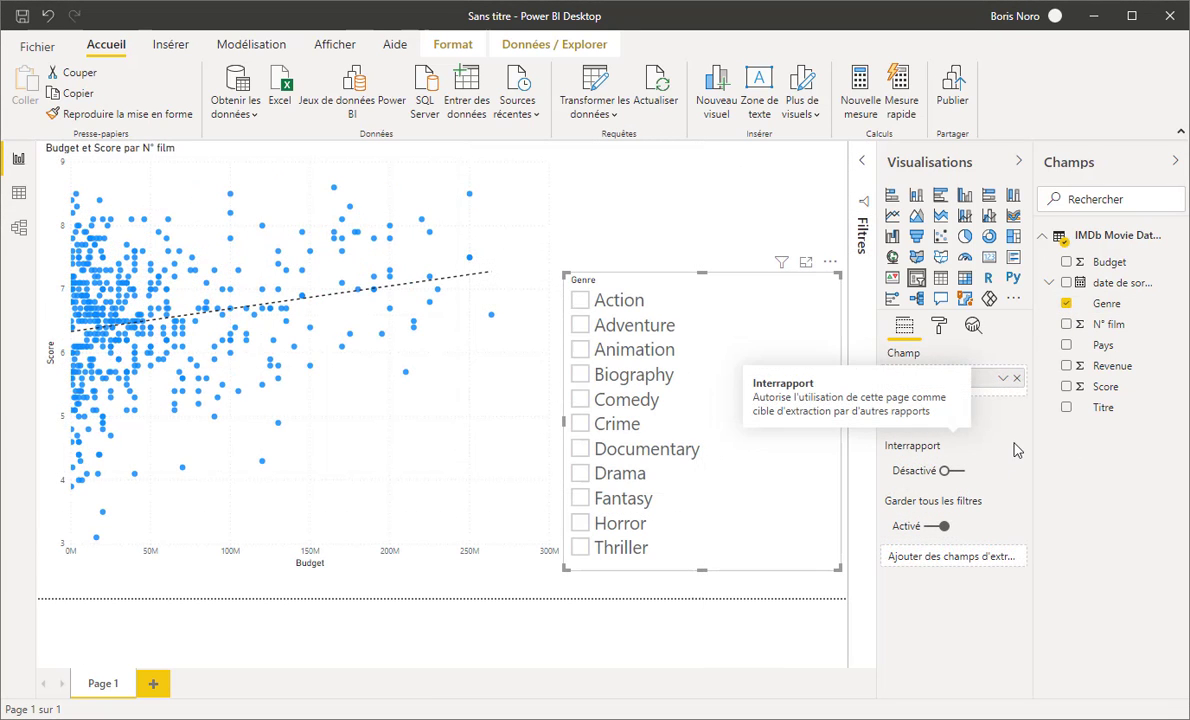
- Compare the trend line for the Action and Animation genres using the slicer, and clear the genre selection
left_click(580, 300)
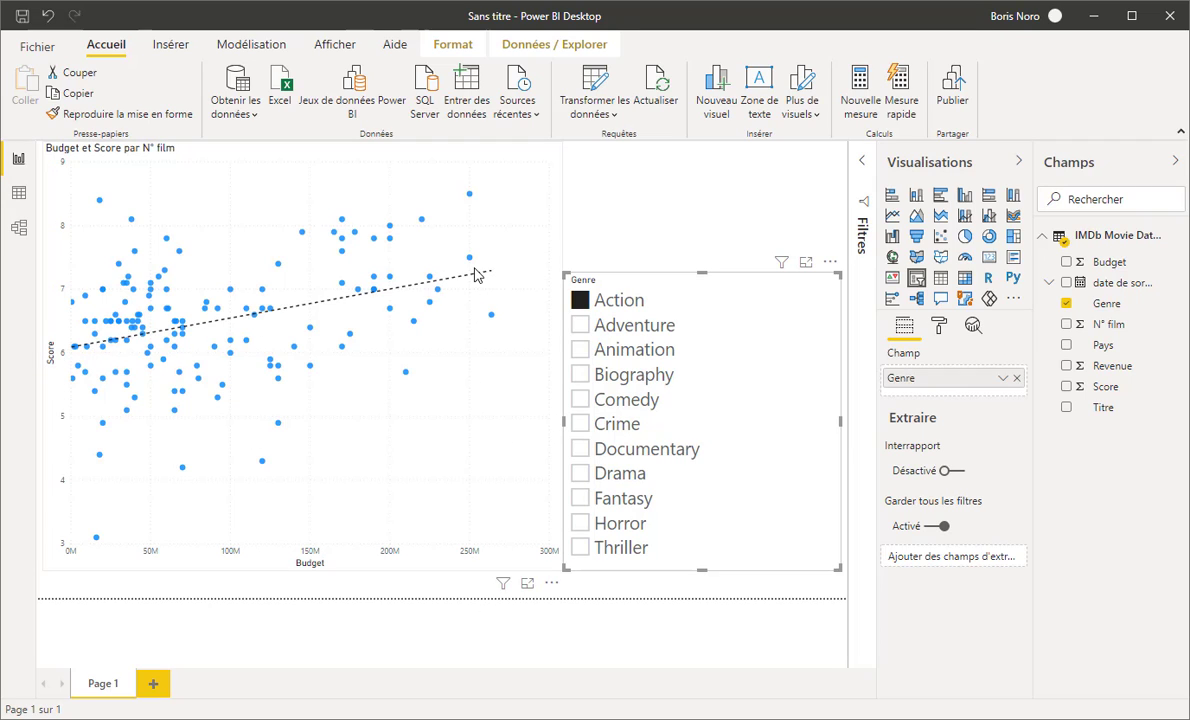
left_click(581, 352)
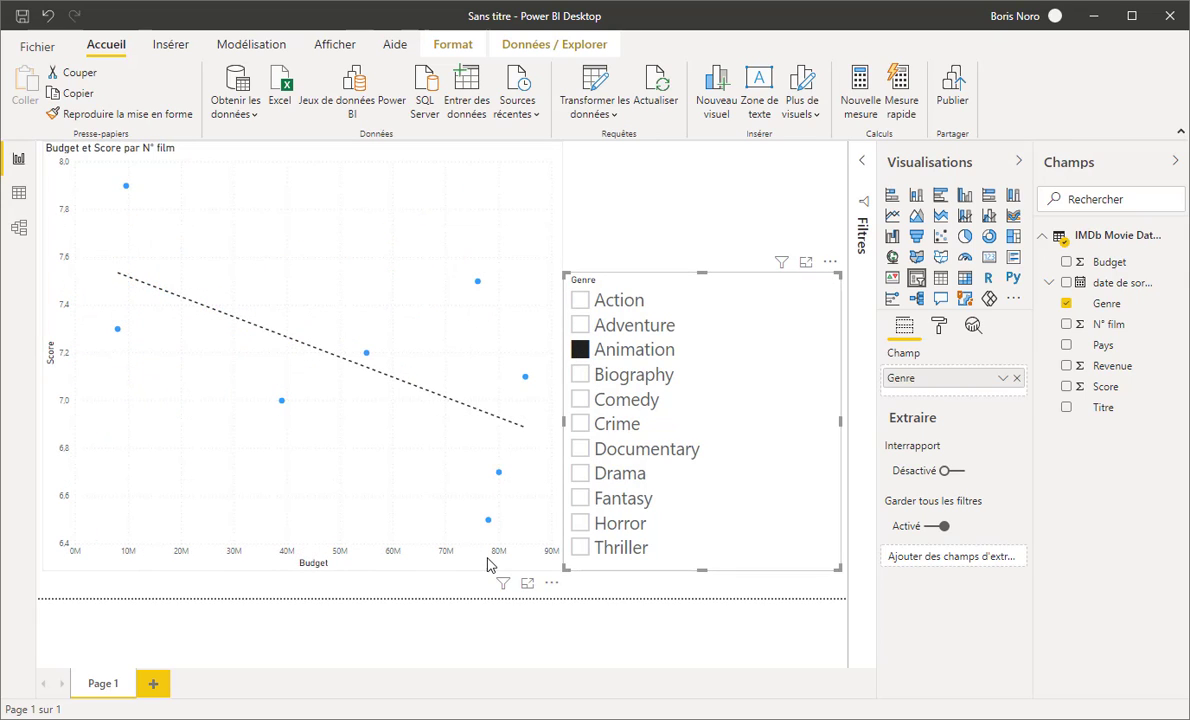
left_click(815, 282)
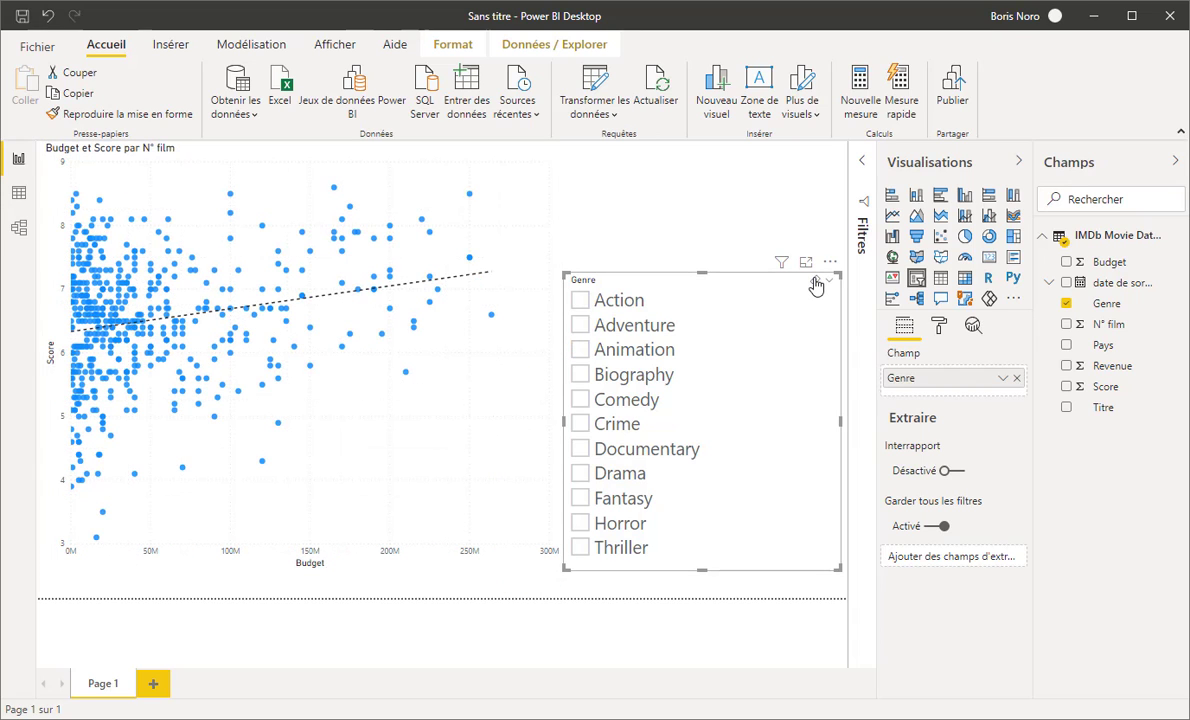
left_click(697, 203)
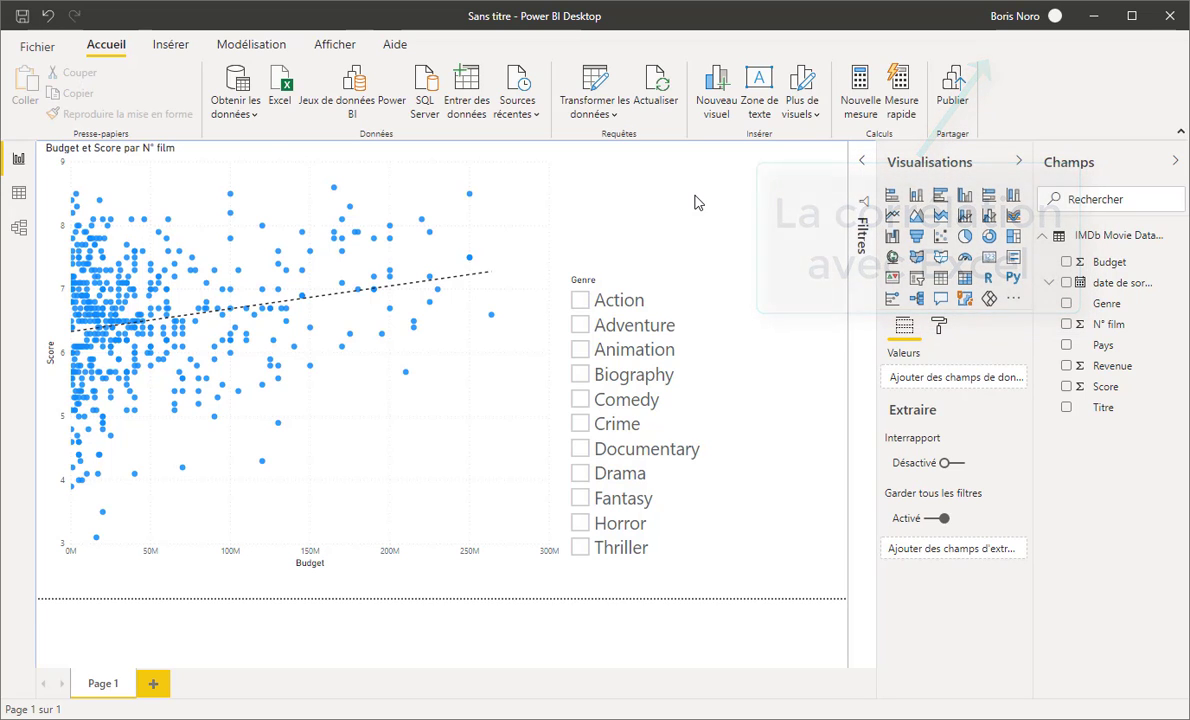
- Create a correlation coefficient quick measure with N° film as category, sum of Budget as X and sum of Score as Y
left_click(907, 117)
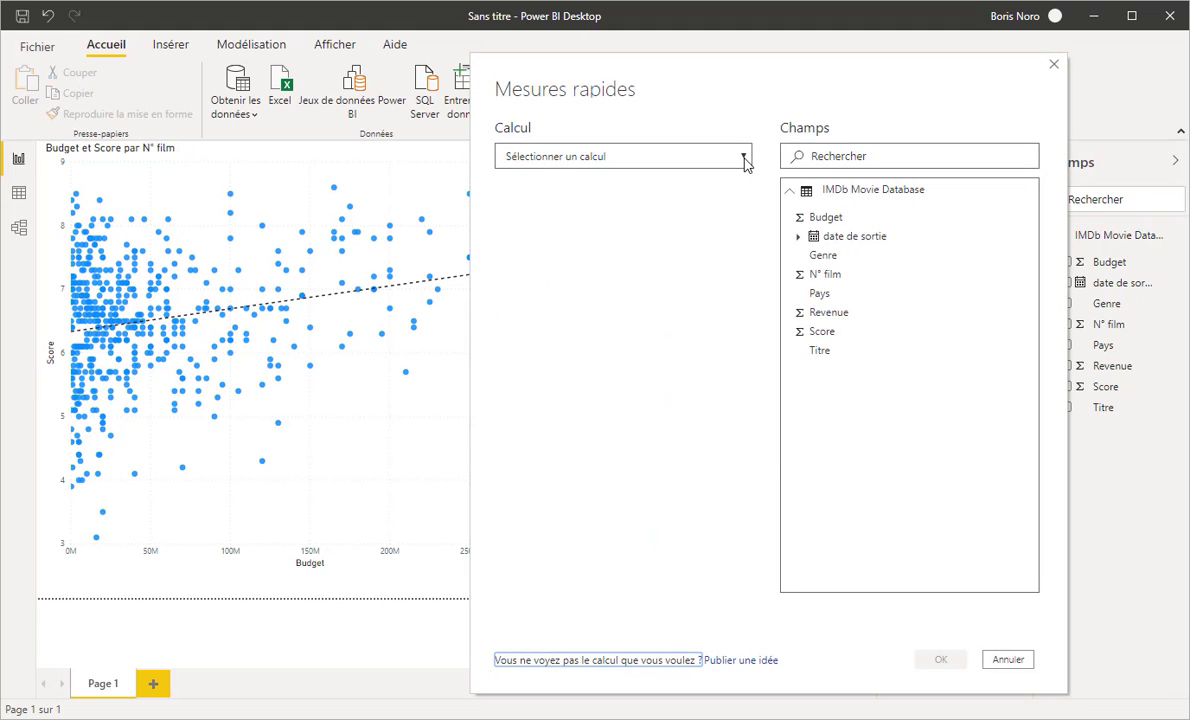
left_click(745, 158)
scroll(704, 262, "down", 5)
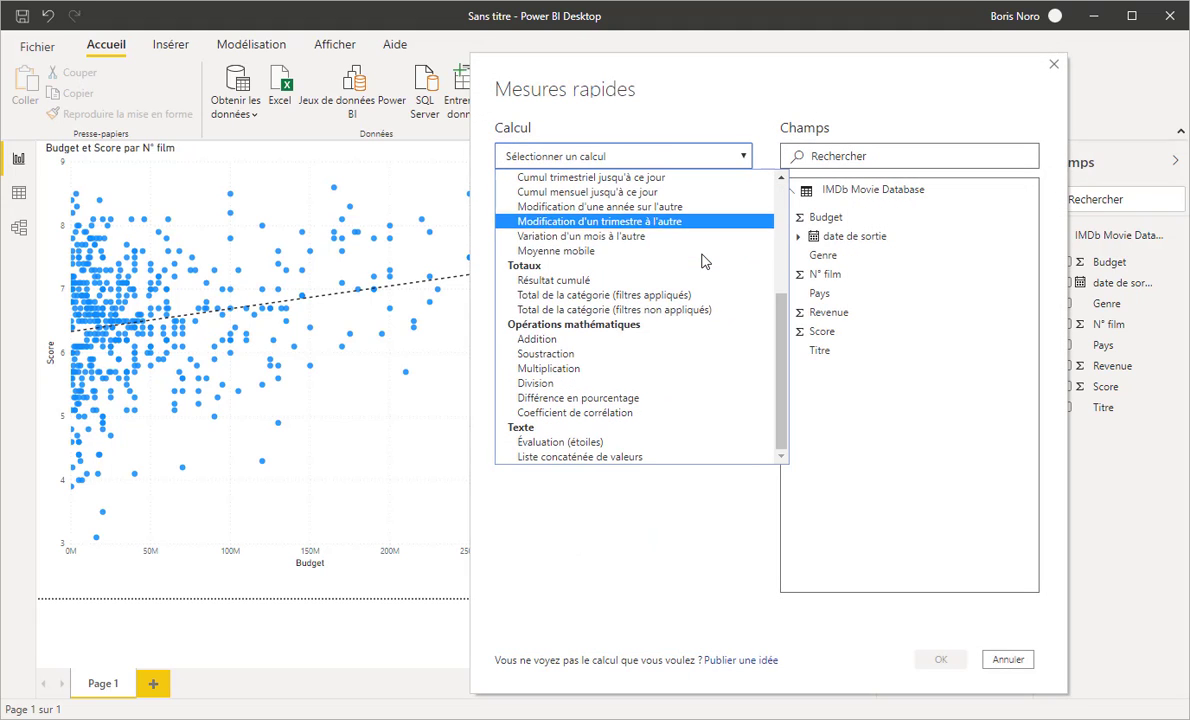
left_click(648, 416)
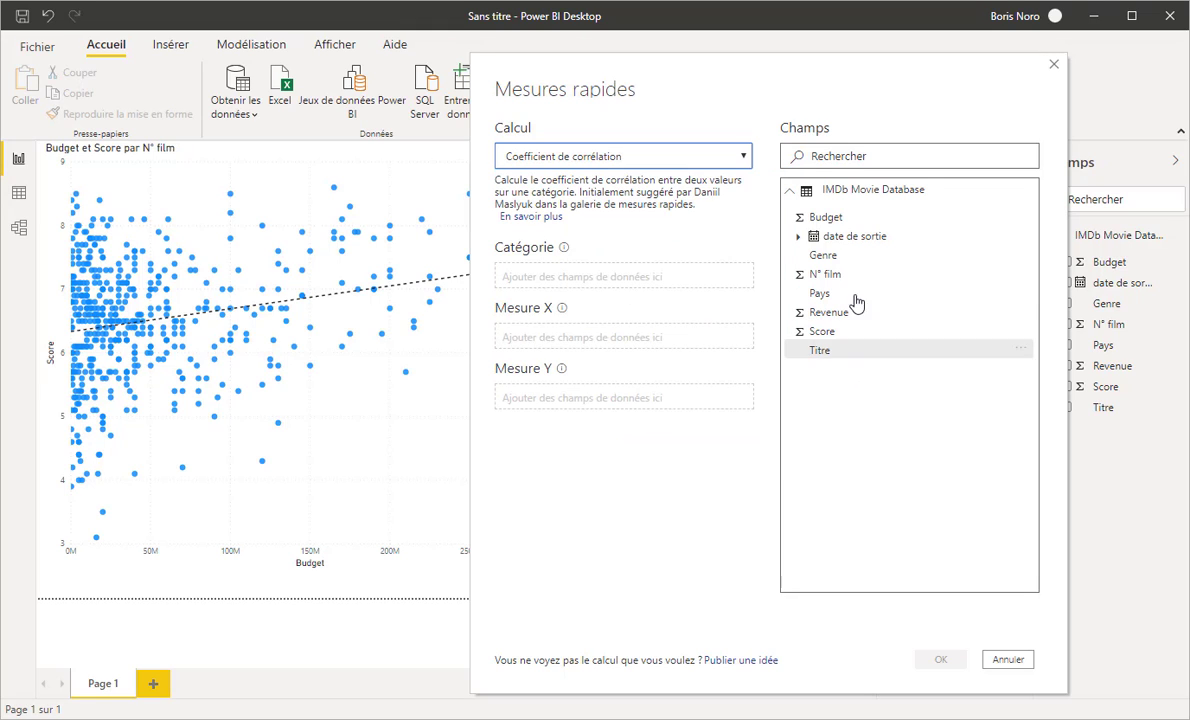
left_click_drag(830, 220, 592, 341)
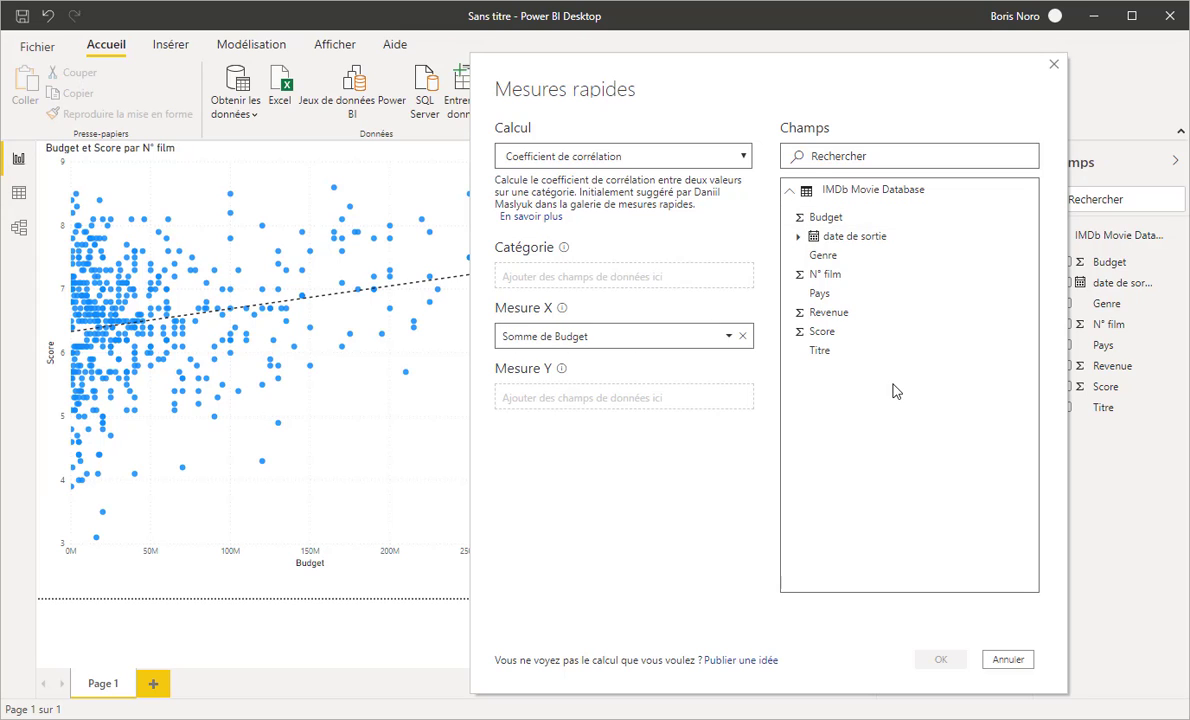
left_click_drag(829, 338, 592, 406)
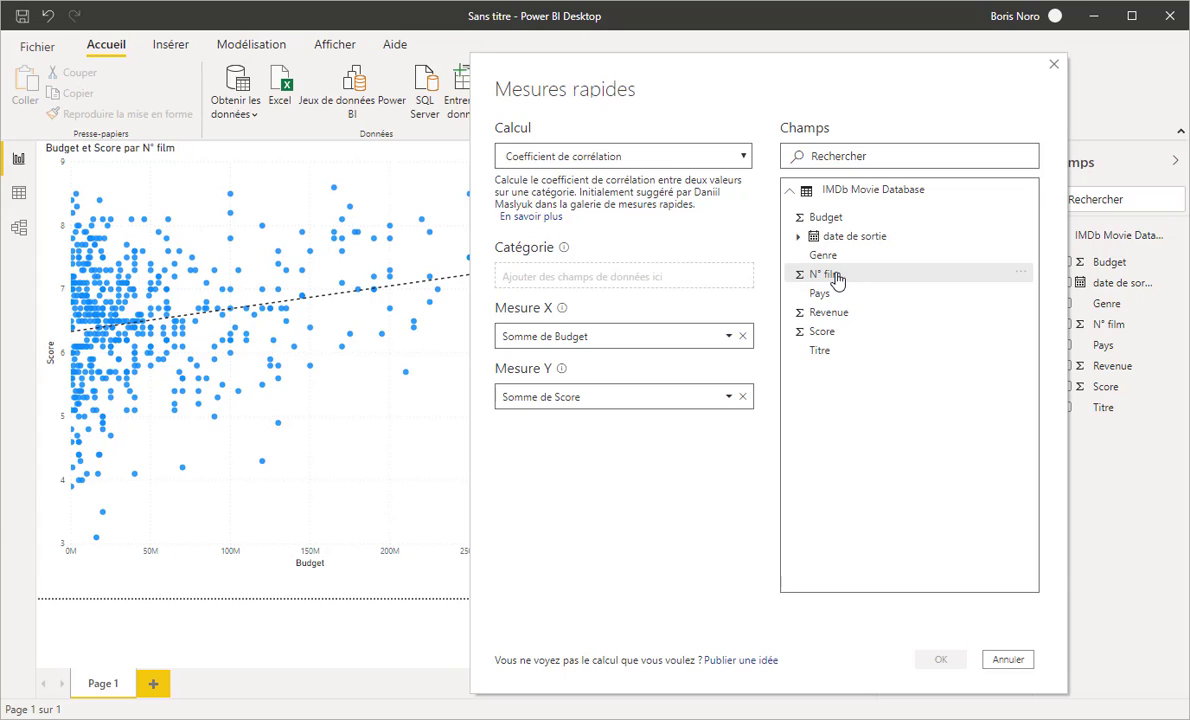
left_click_drag(836, 279, 653, 277)
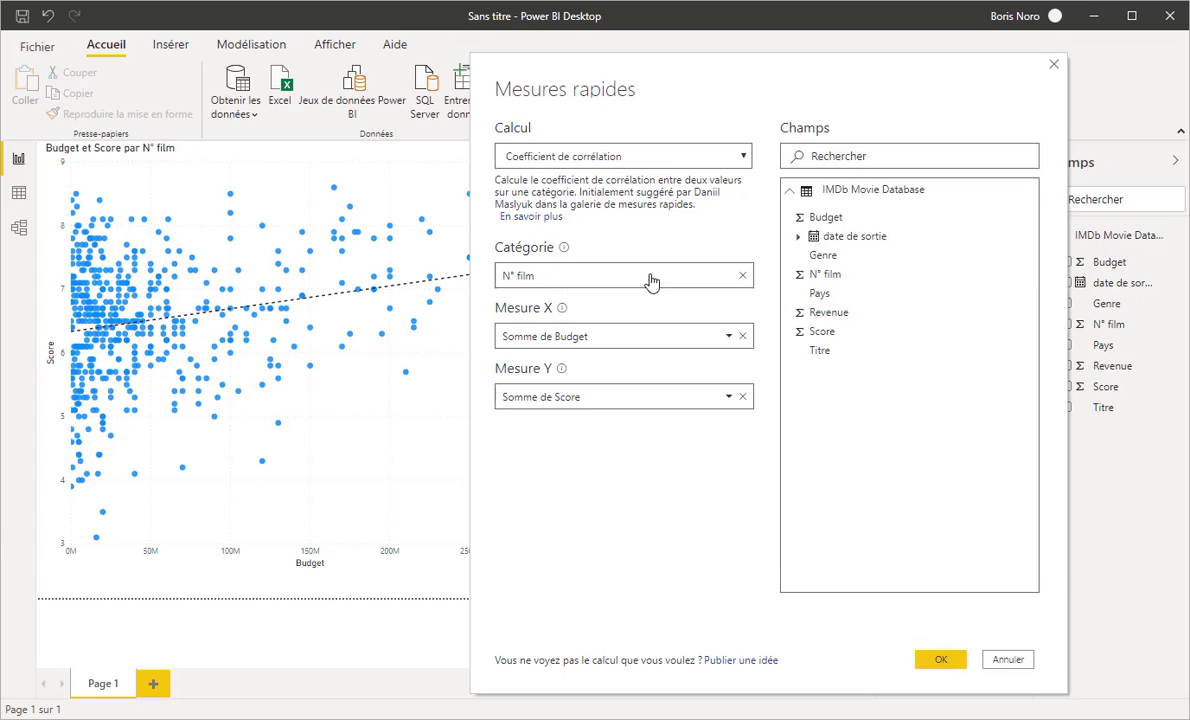
left_click(936, 660)
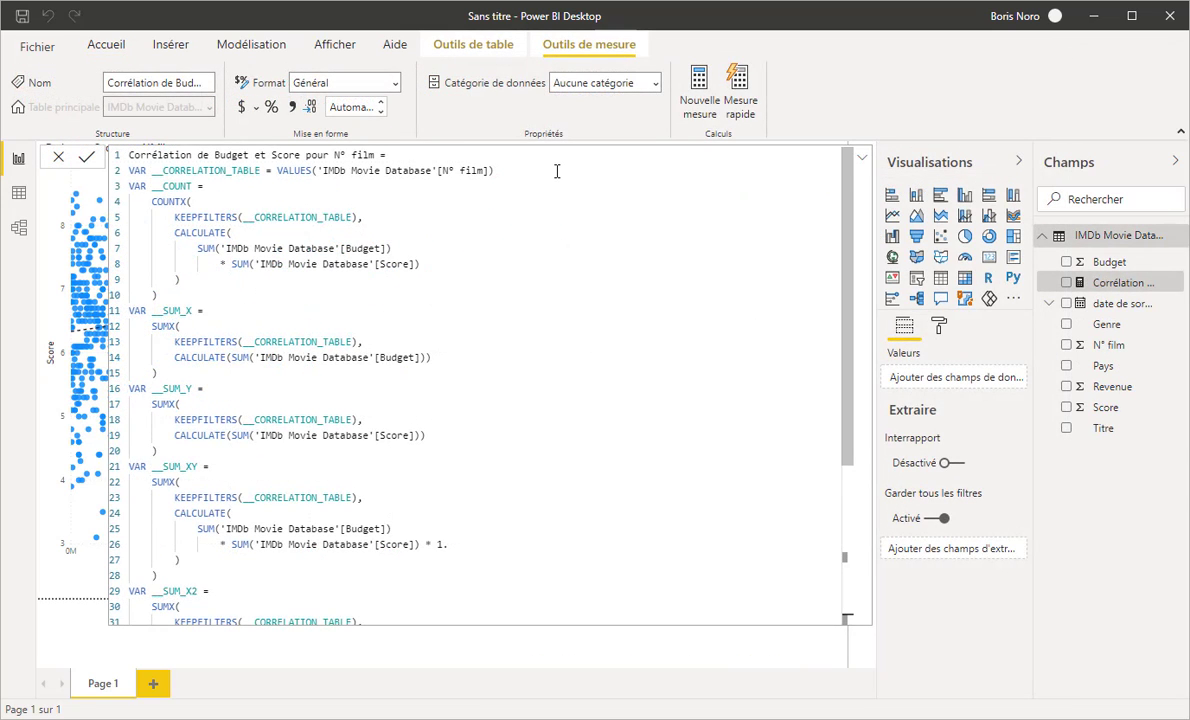
- Review the correlation measure's DAX formula and display the measure in a card visual on the page
scroll(557, 171, "down", 5)
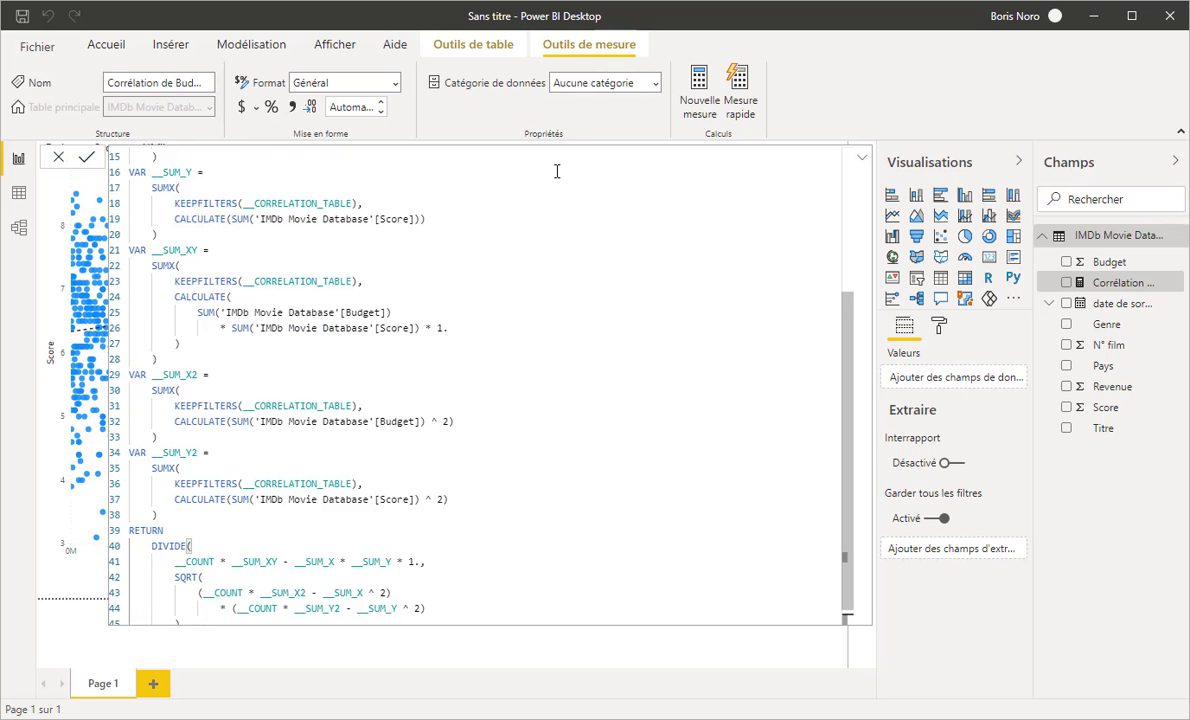
scroll(557, 171, "down", 1)
scroll(574, 175, "up", 5)
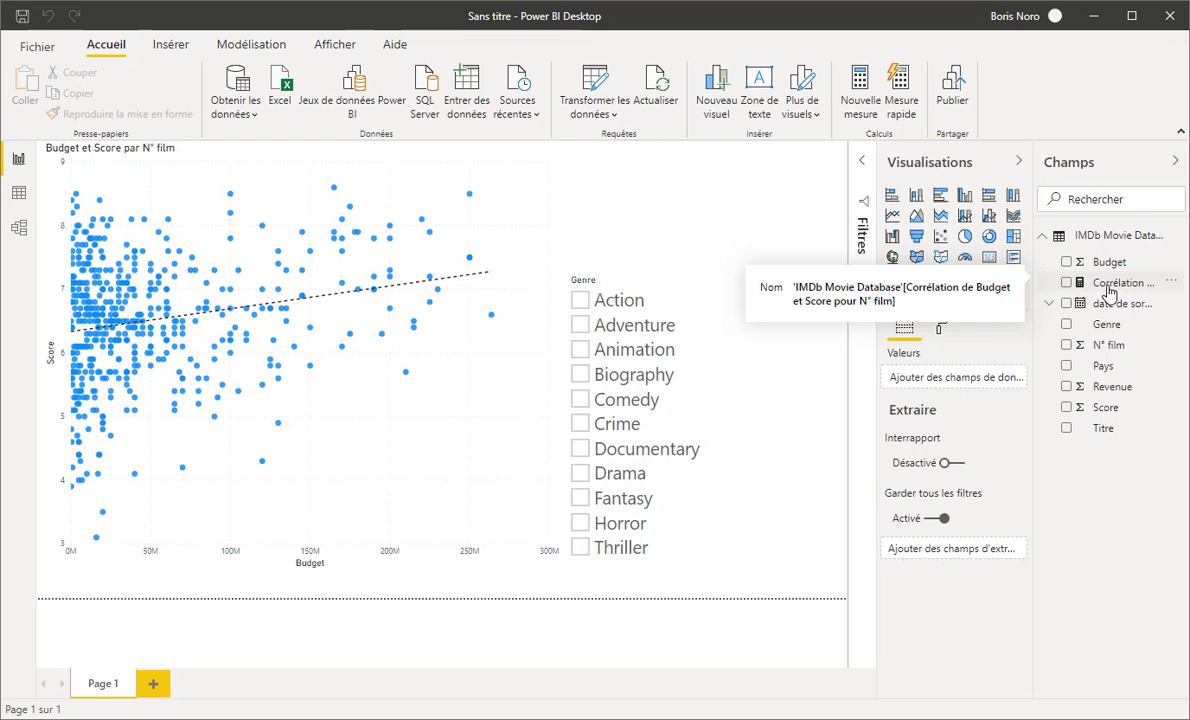
left_click(1066, 284)
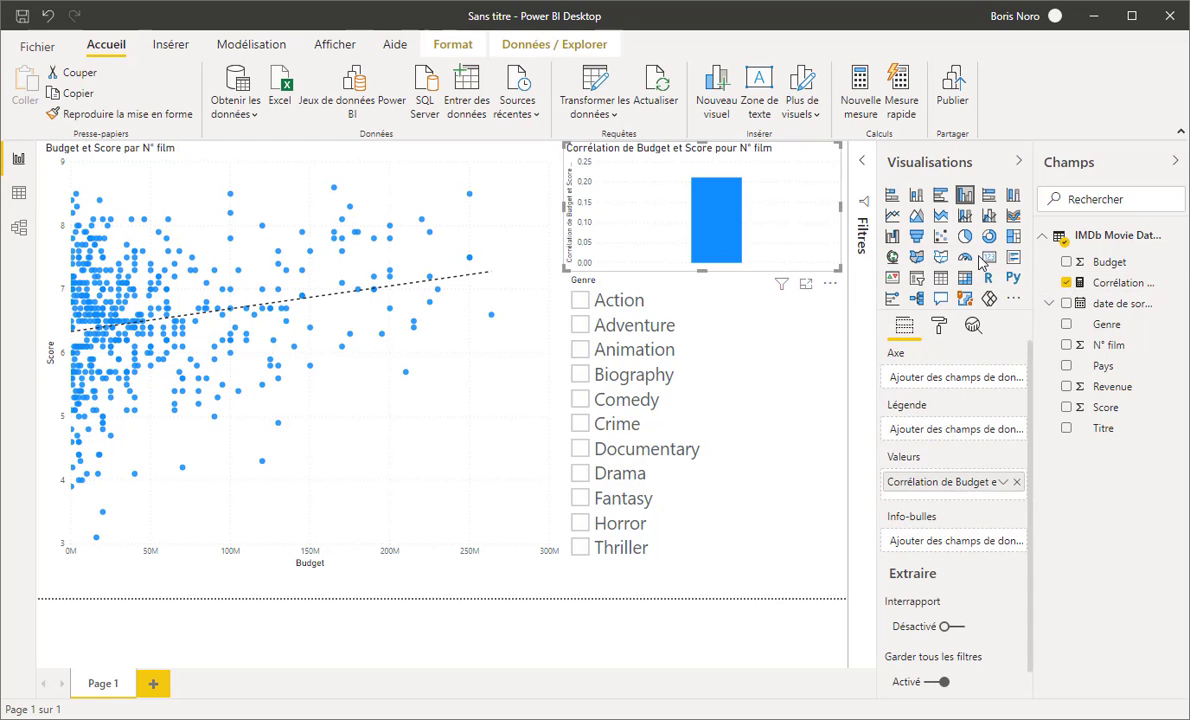
left_click(989, 259)
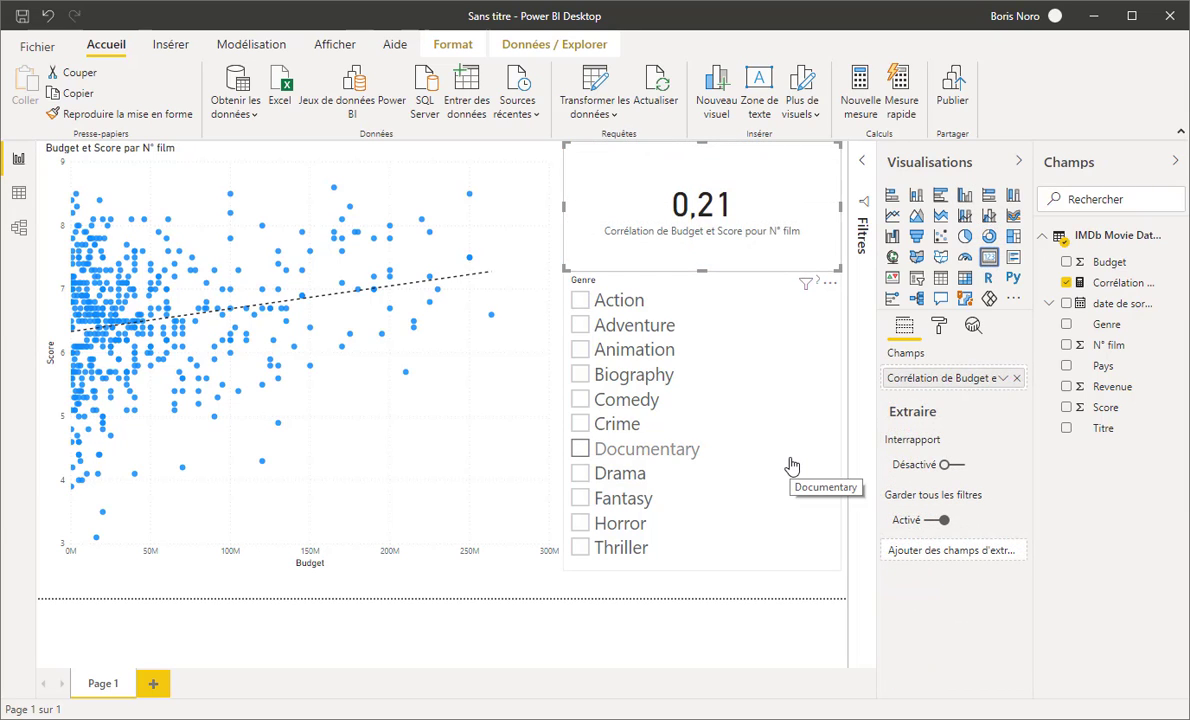
- Compare the correlation card and chart for the Action, Adventure, Animation and Horror genres, and clear the slicer
left_click(580, 301)
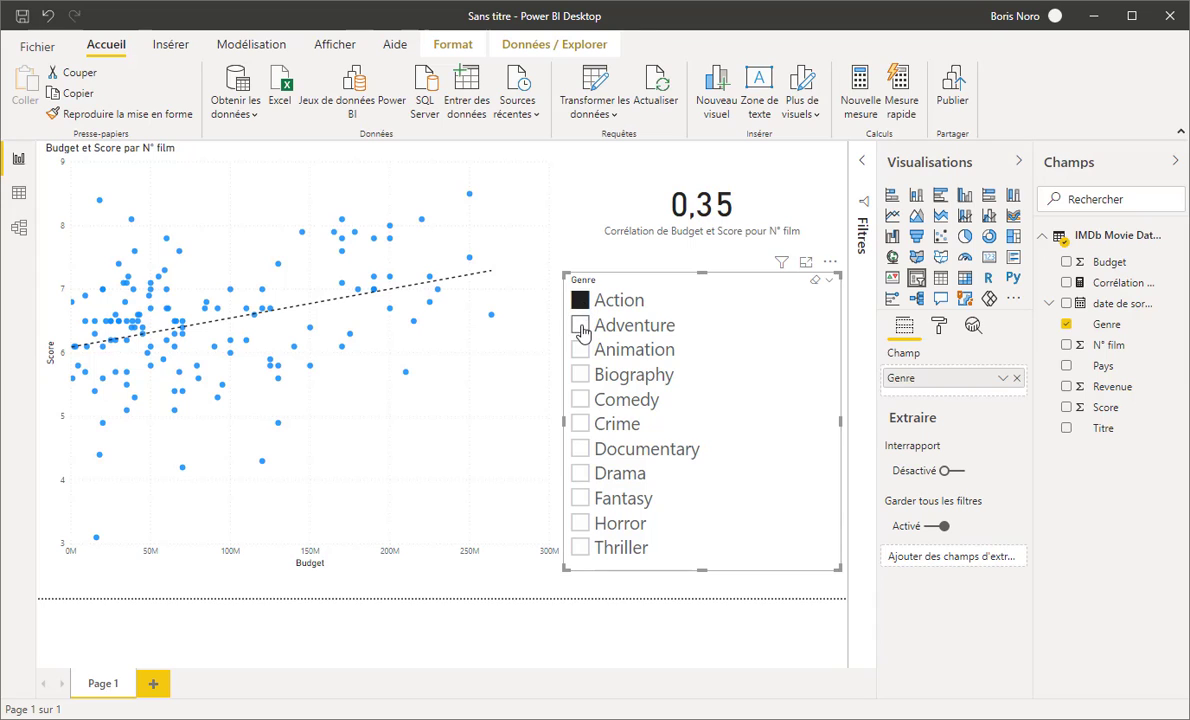
left_click(580, 326)
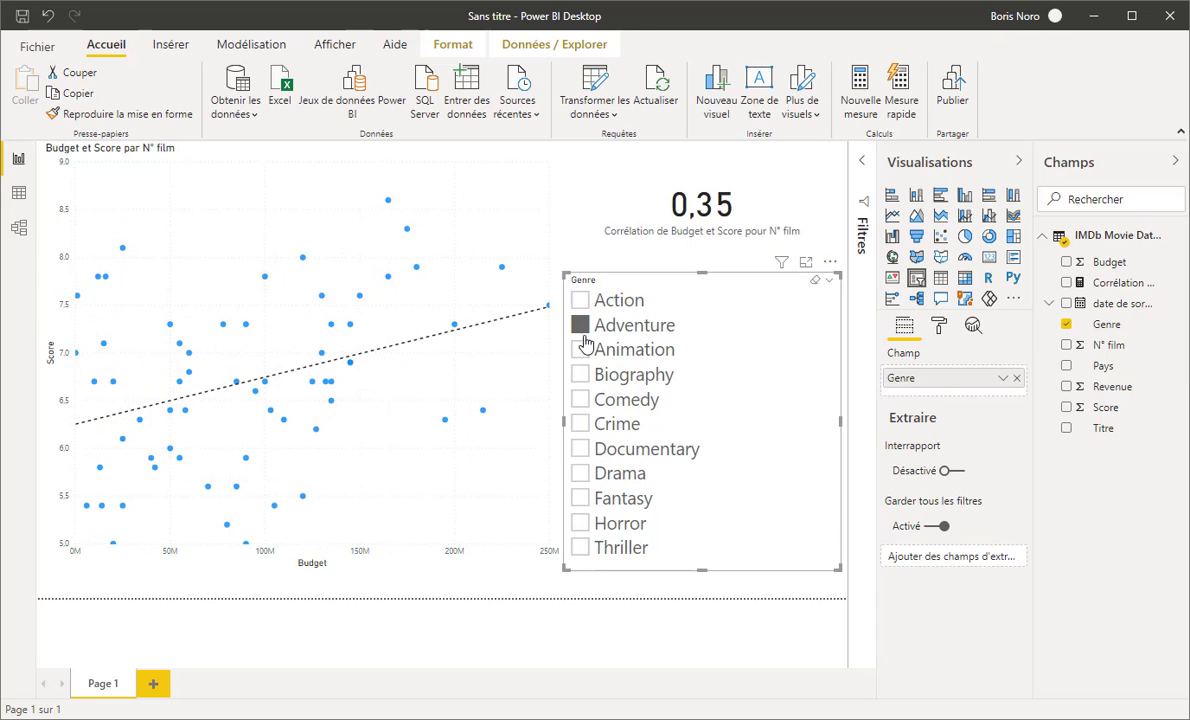
left_click(582, 352)
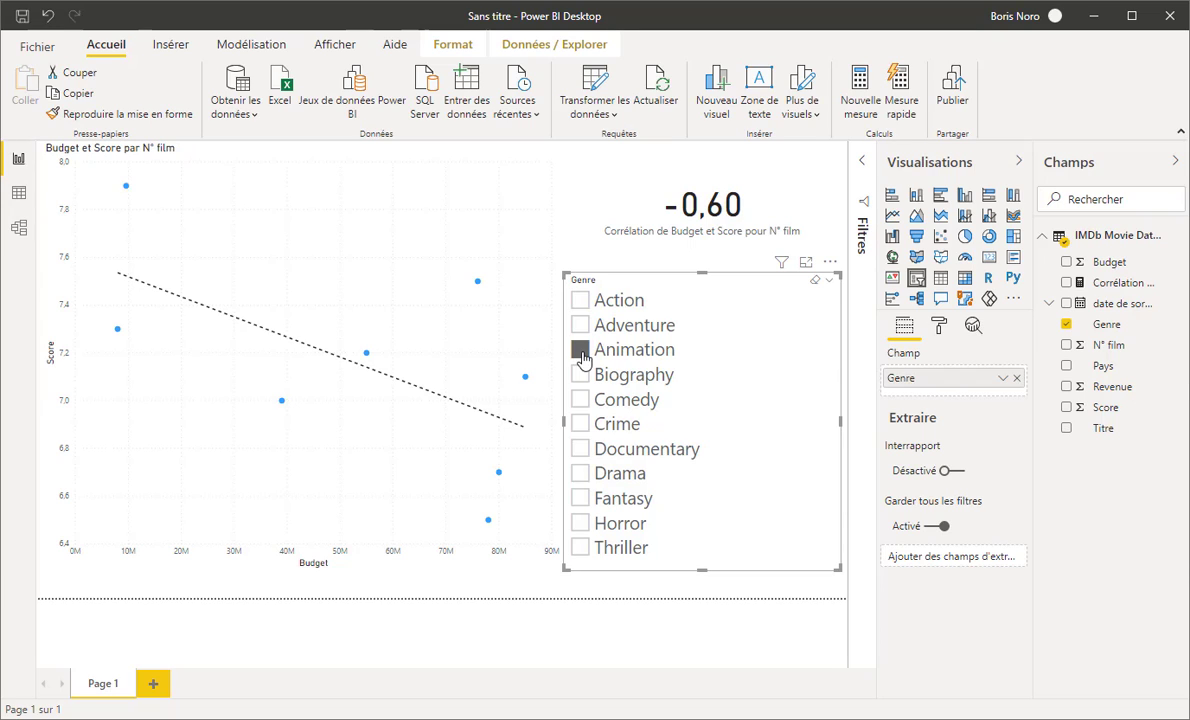
left_click(581, 523)
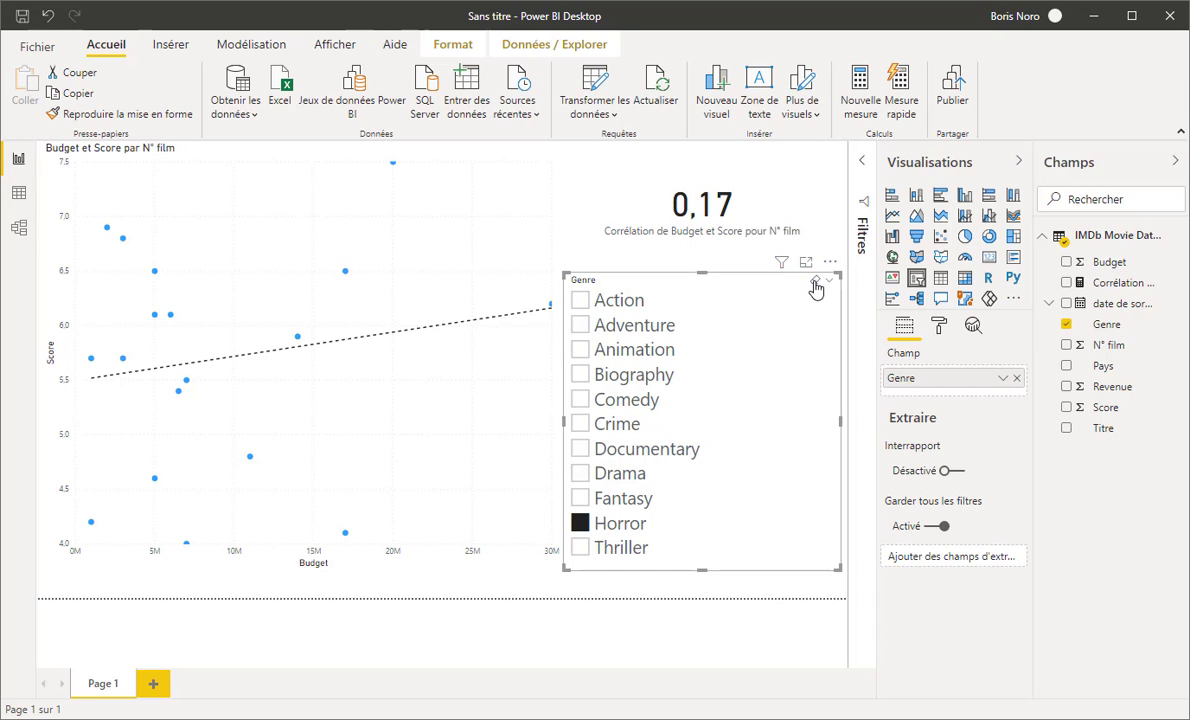
left_click(815, 283)
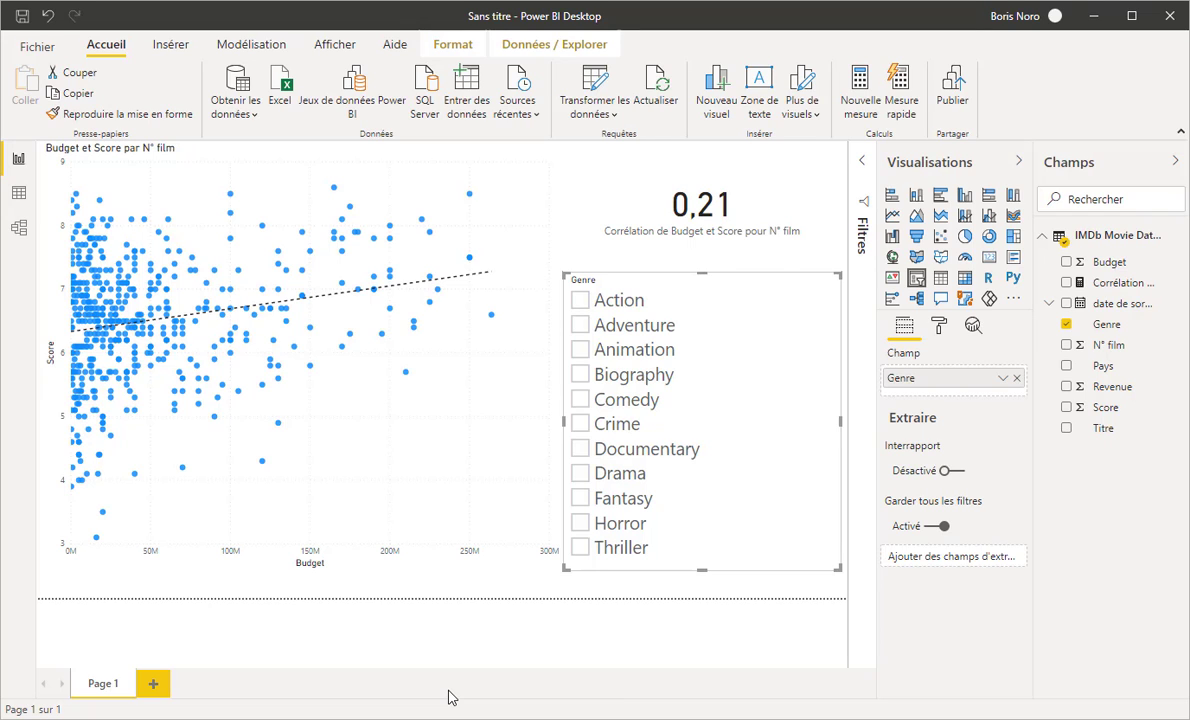
- Add a second report page and begin a new measure named Numerateur with SUMX over the 'IMDb Movie Database' table
left_click(153, 683)
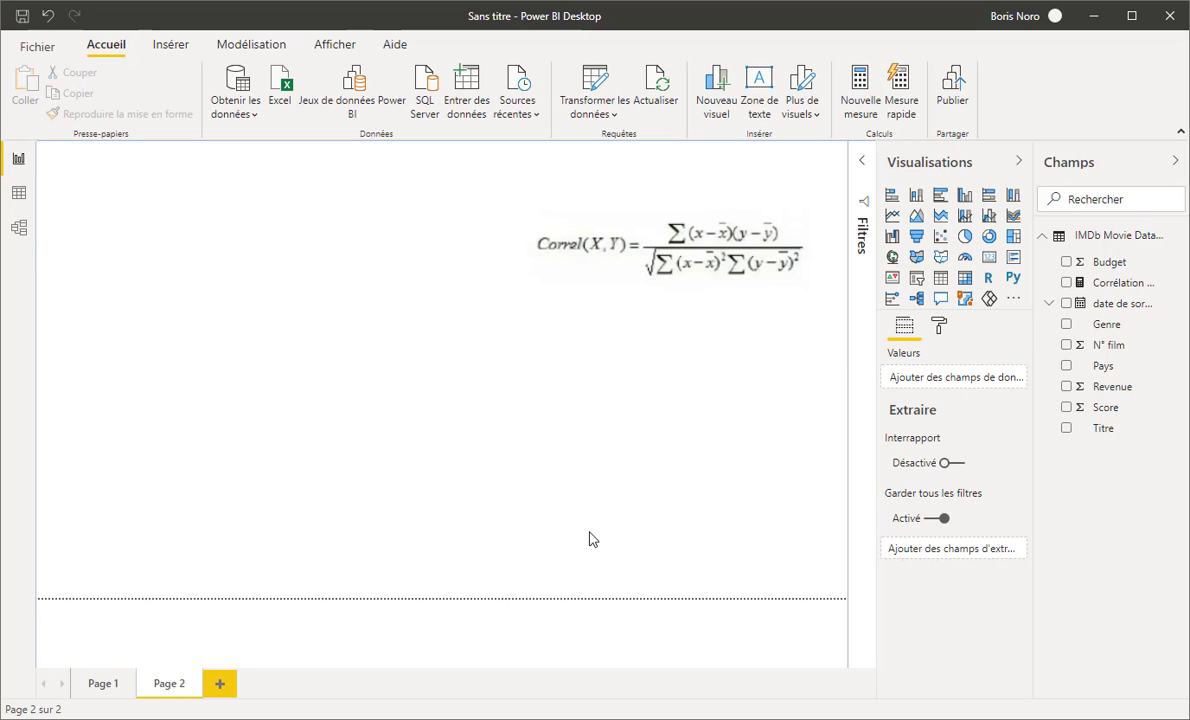
left_click(862, 105)
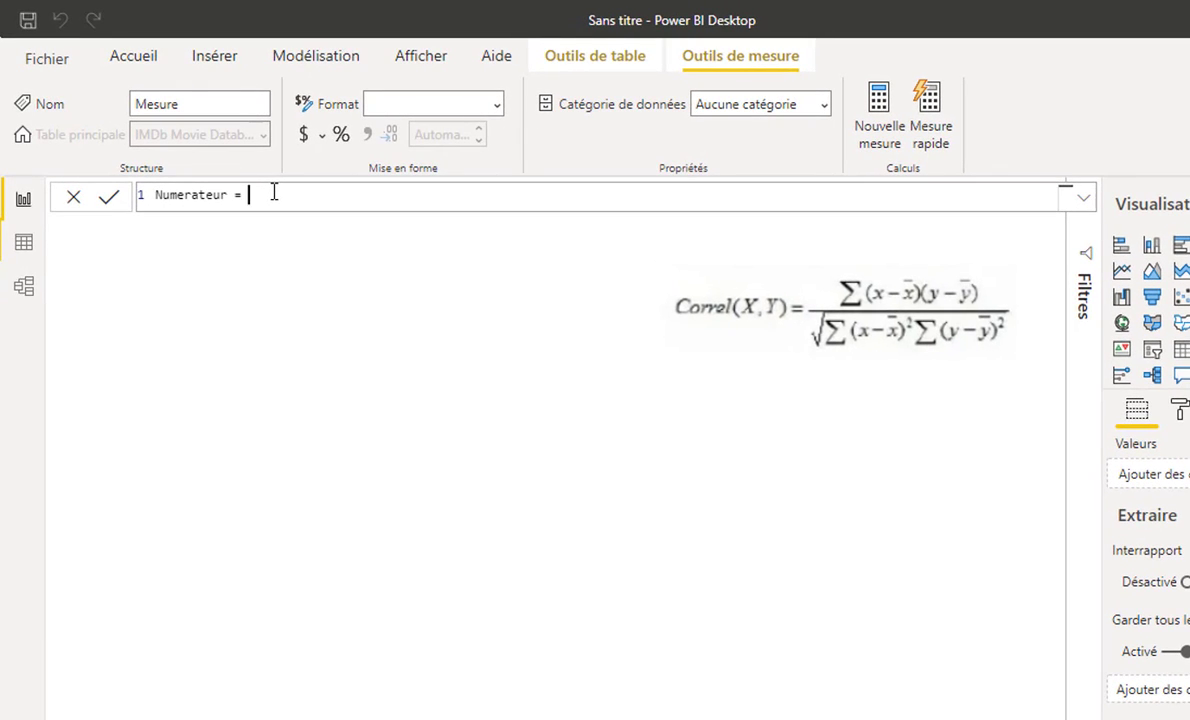
type("SUMX('IMDb Movie Database")
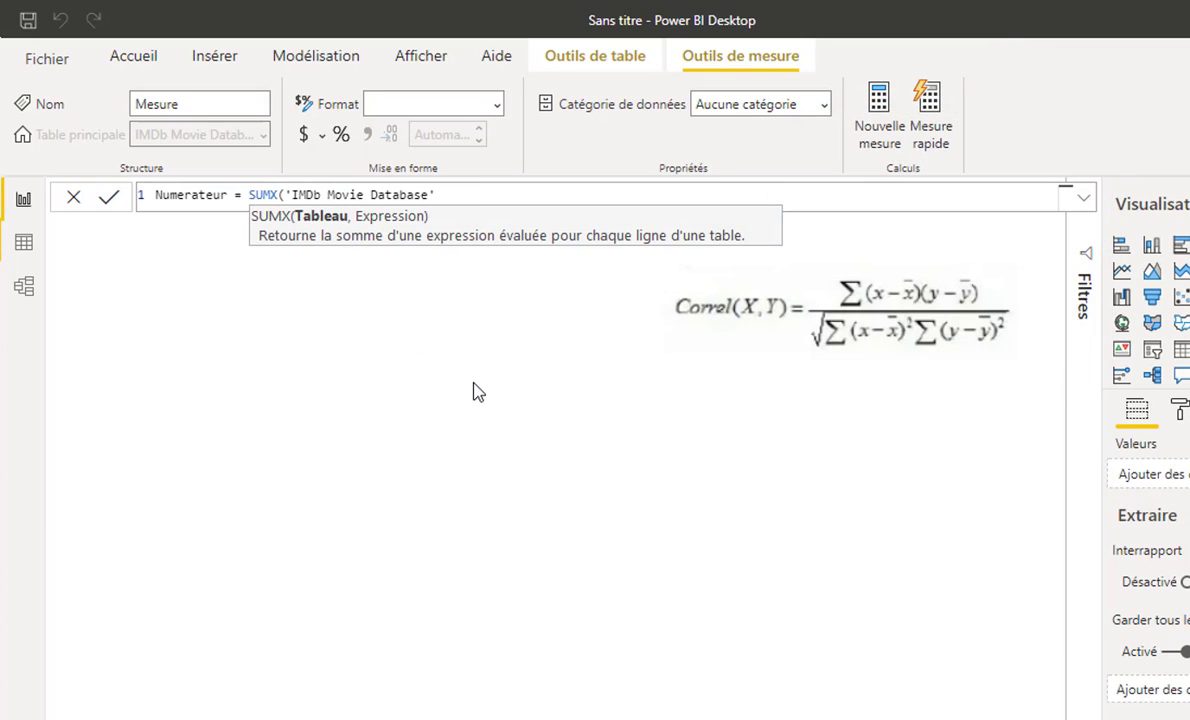
type(",")
key("shift+Return")
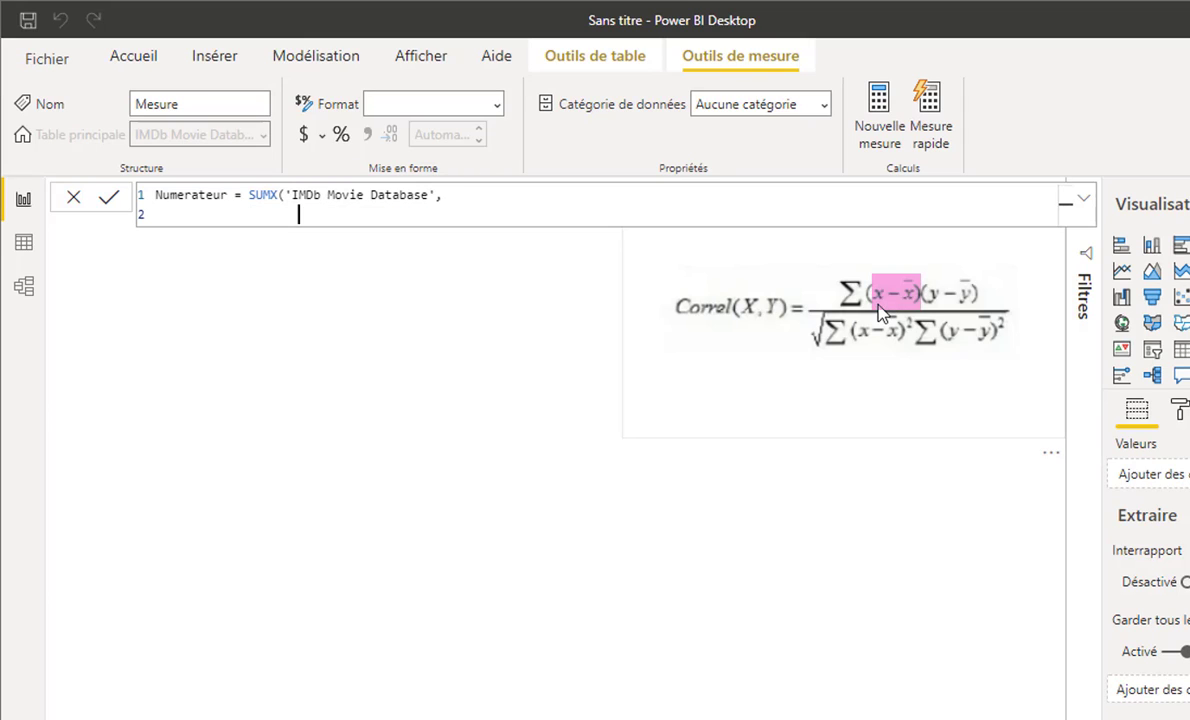
- Write the numerator's first factor as ('IMDb Movie Database'[Budget]-AVERAGE('IMDb Movie Database'[Budget])) followed by a multiplication sign
type("(")
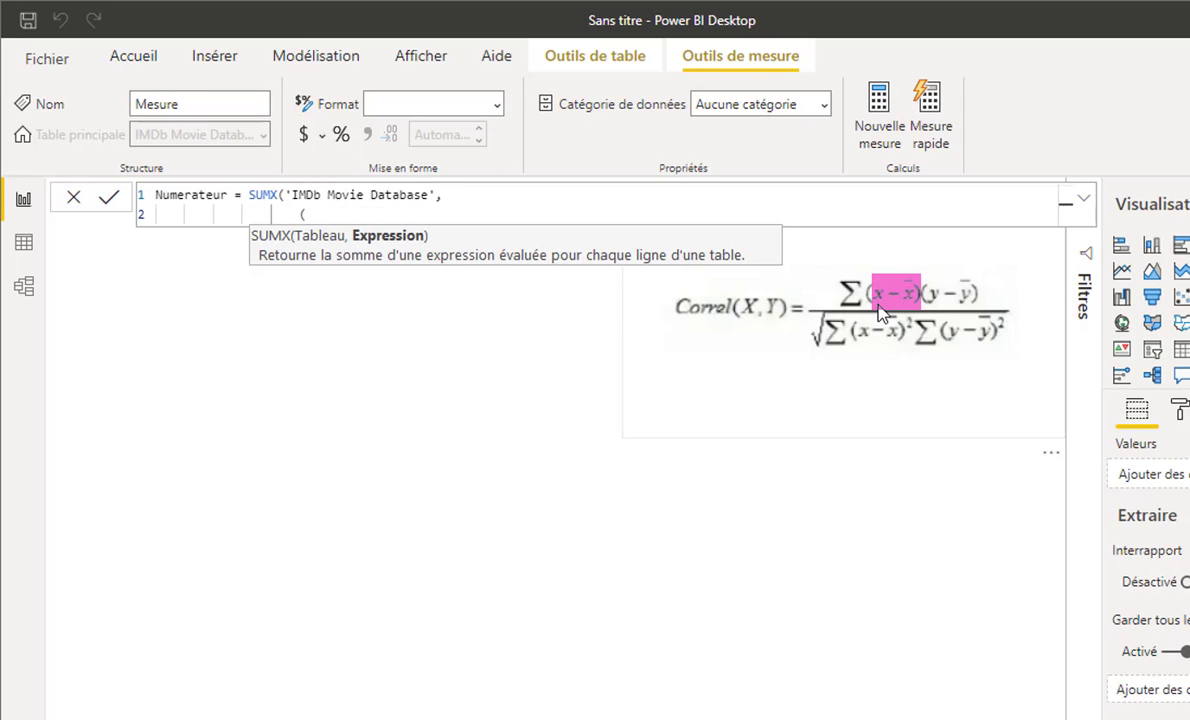
type("'IMDb Movie Database'[Budget]")
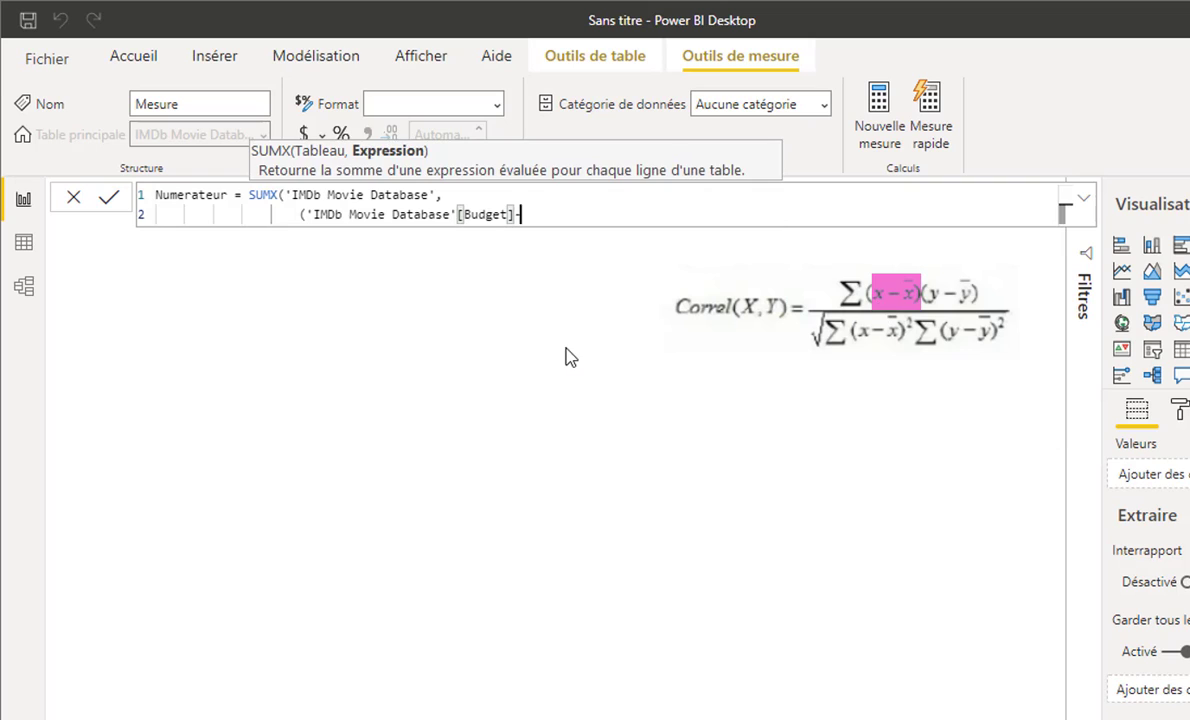
type("-AVERAGE('IMD")
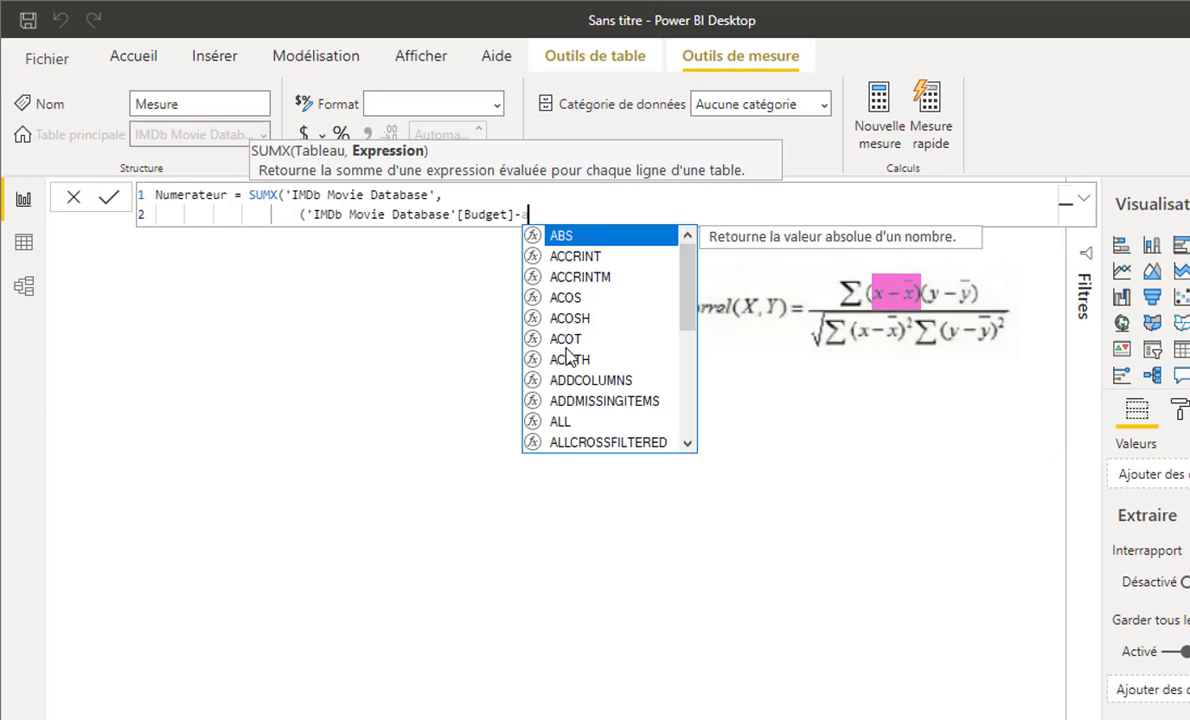
type("b Movie Database'[Bu")
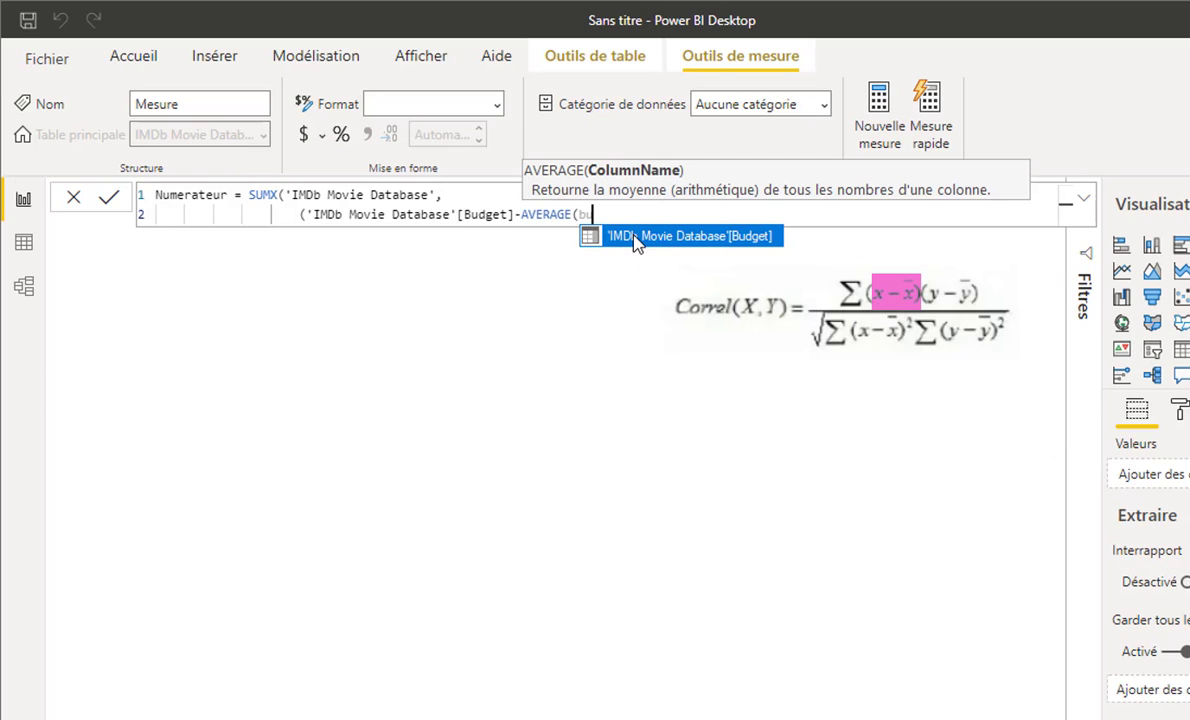
key("Tab")
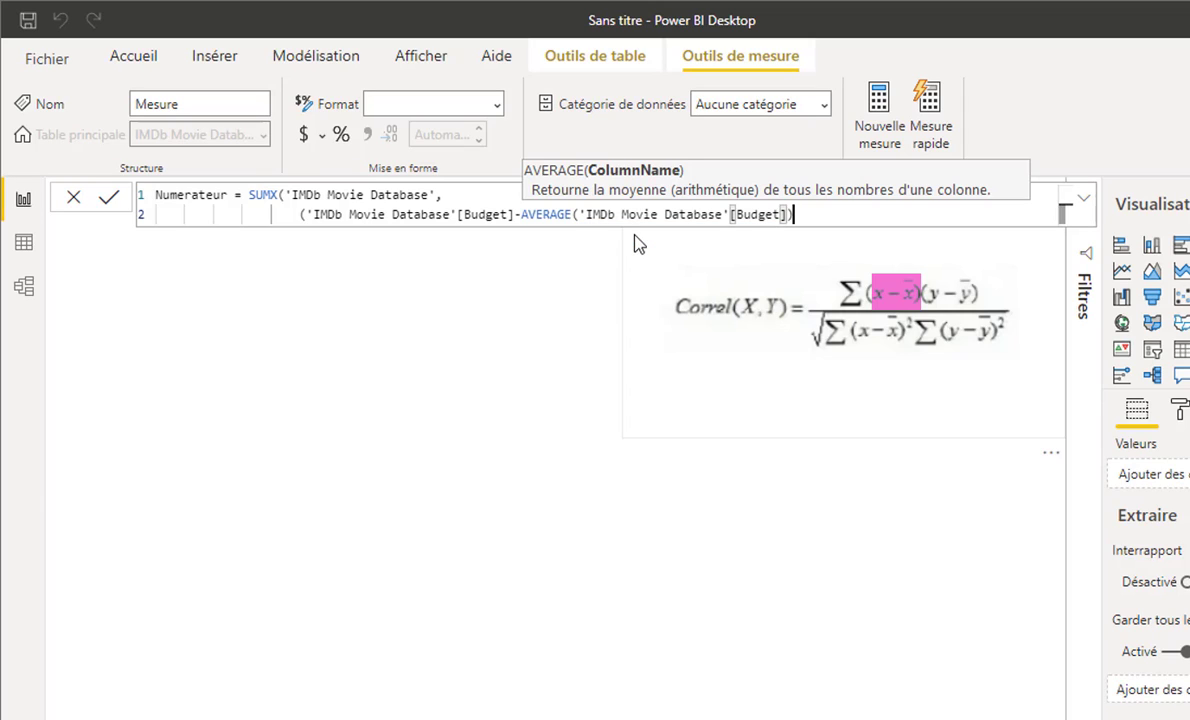
type(")")
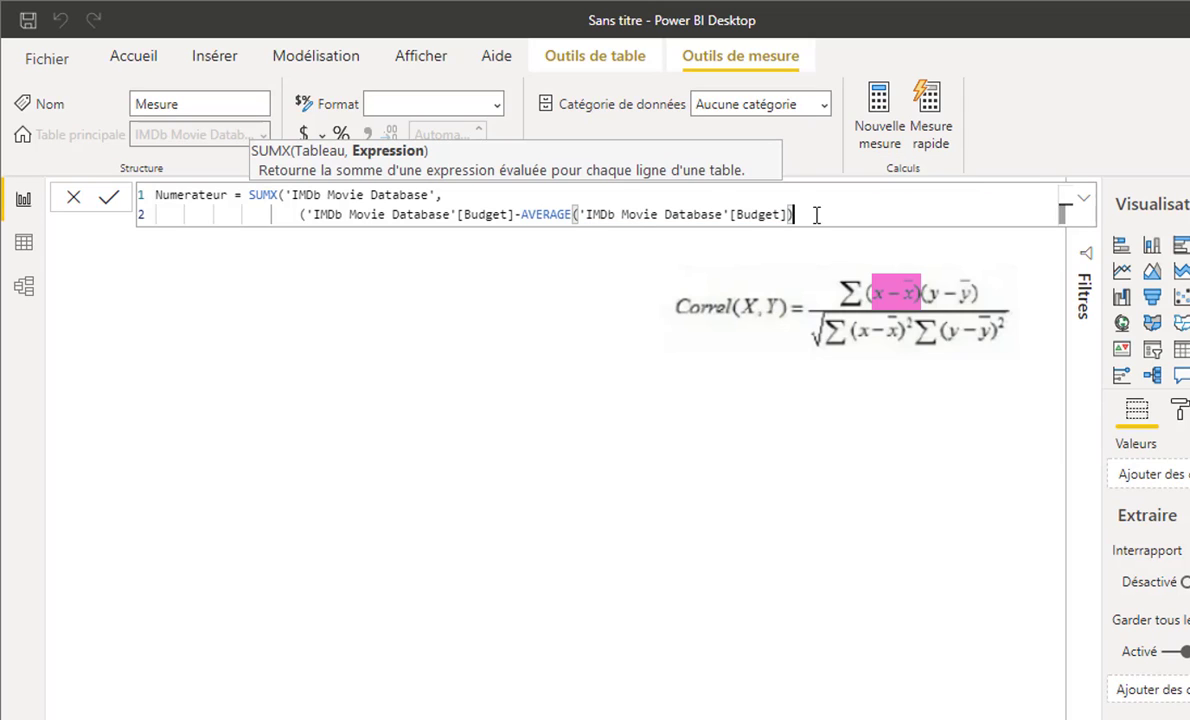
type(") *")
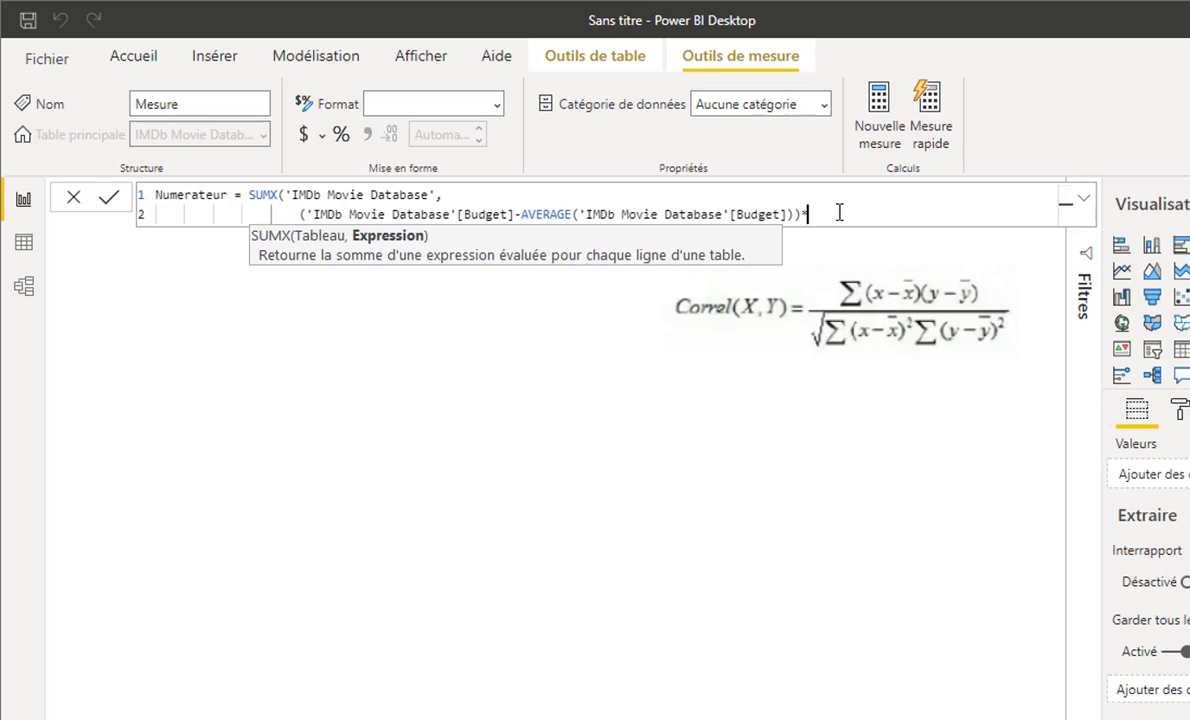
- Complete the numerator with the factor ('IMDb Movie Database'[Score]-AVERAGE('IMDb Movie Database'[Score])) on its own line and close the SUMX
type(" (")
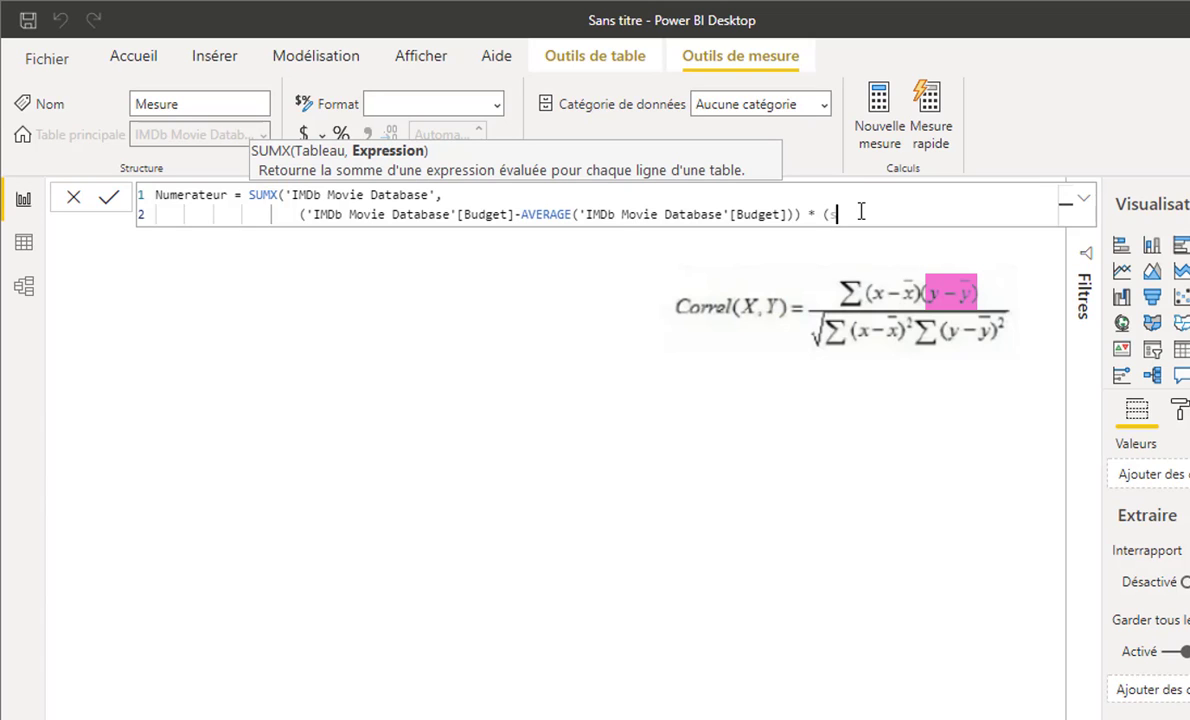
type("'IMDb Movie Database'[Score]-a")
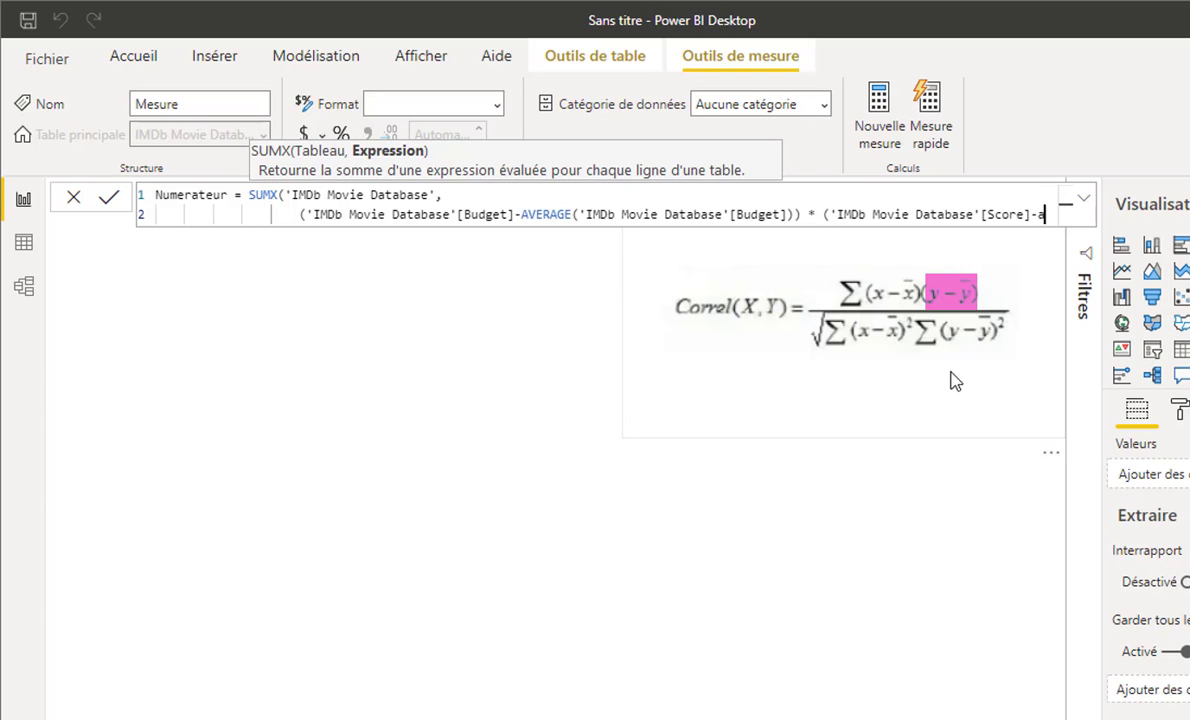
key("BackSpace")
key("shift+Return")
type("-AVERAGE(")
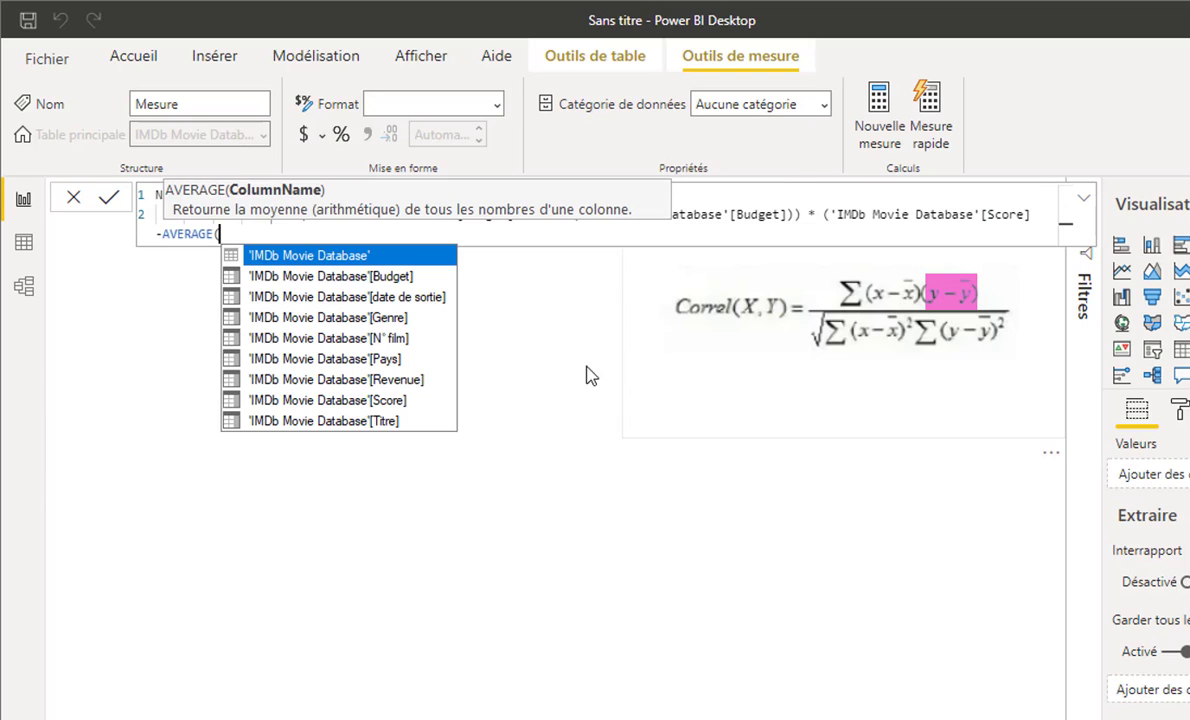
left_click(447, 398)
type(")")
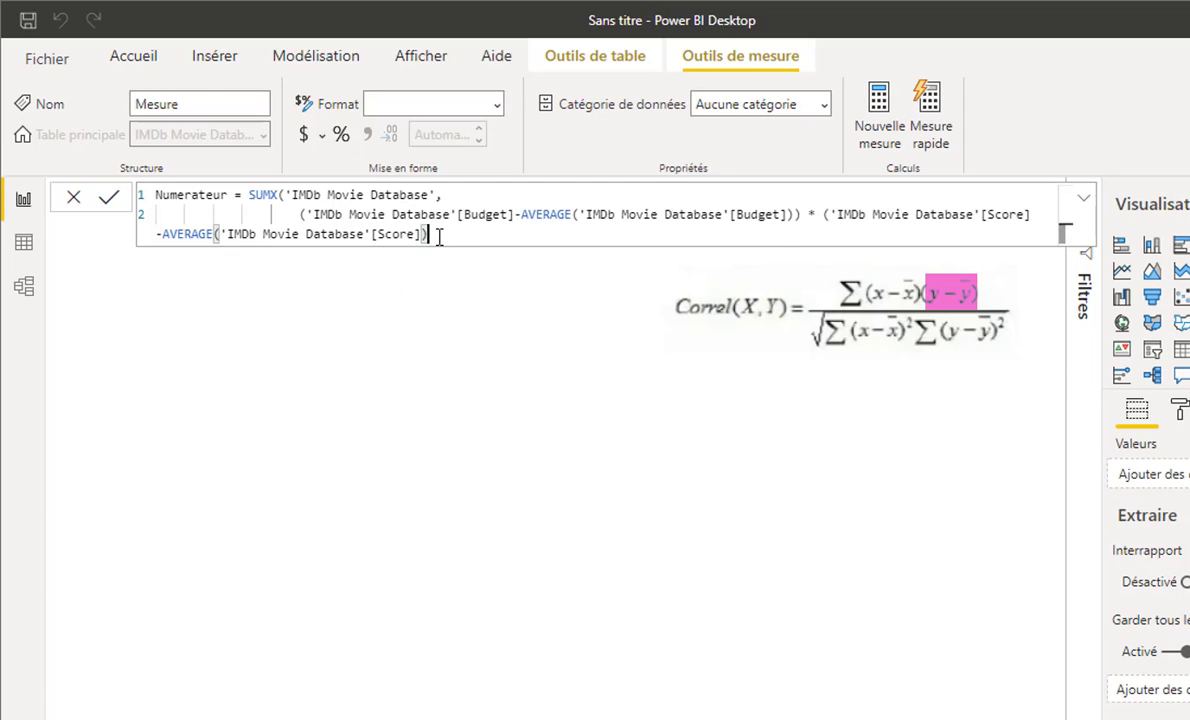
type("))")
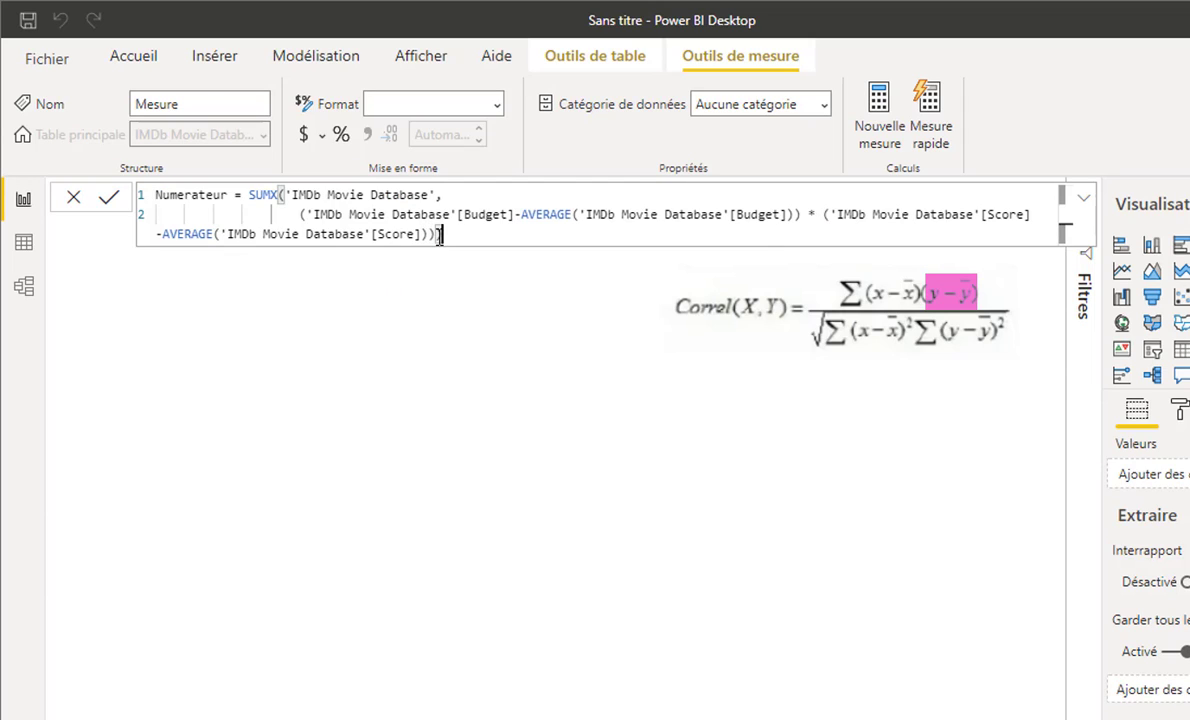
left_click(822, 214)
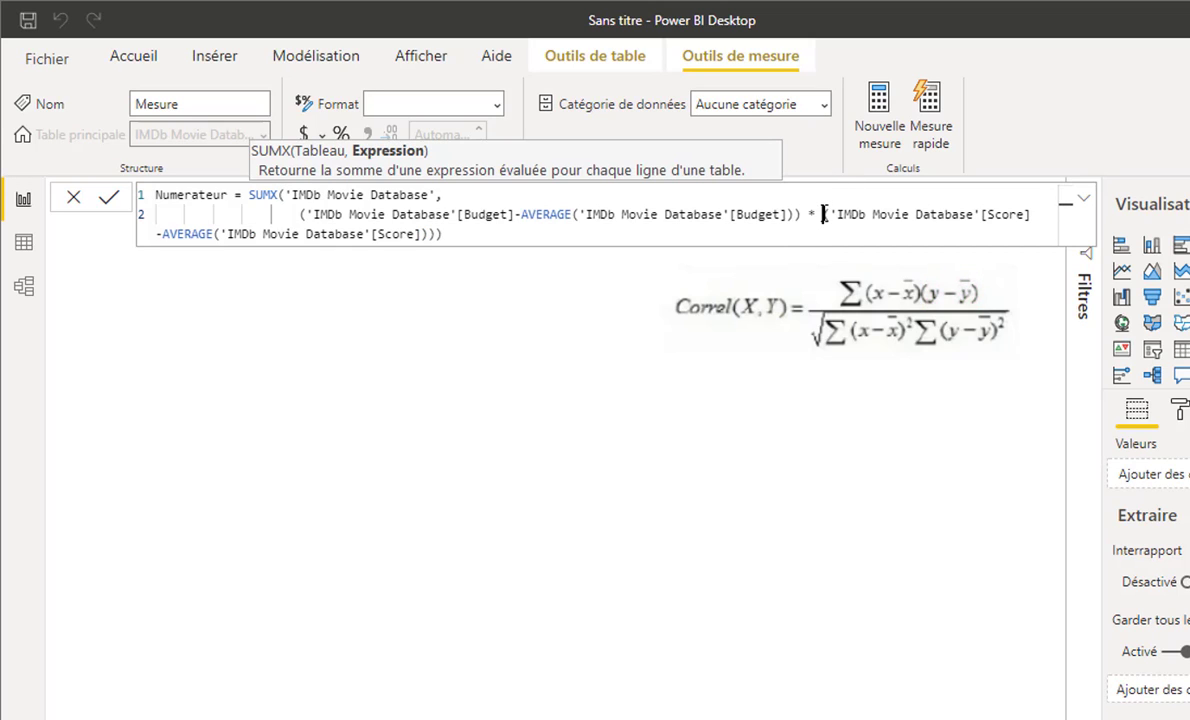
key("shift+Return")
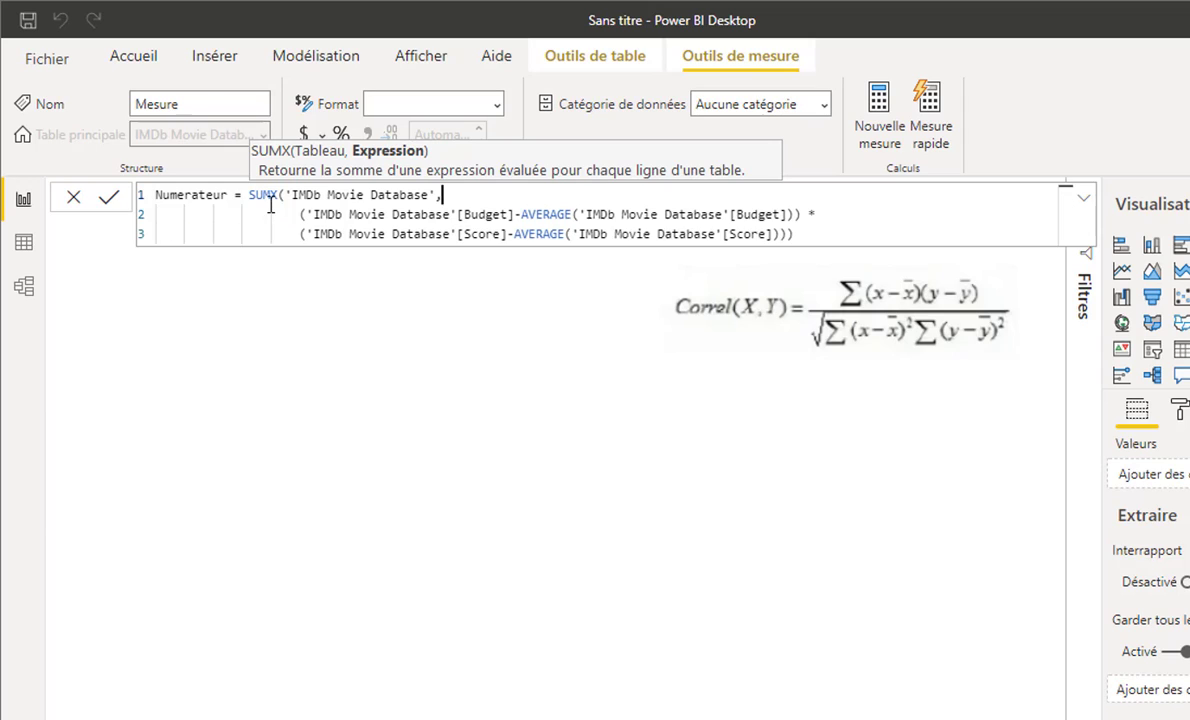
- Check the SUMX, Budget and Score terms against the correlation equation, and commit the Numerateur measure
left_click(251, 196)
left_click_drag(269, 199, 277, 197)
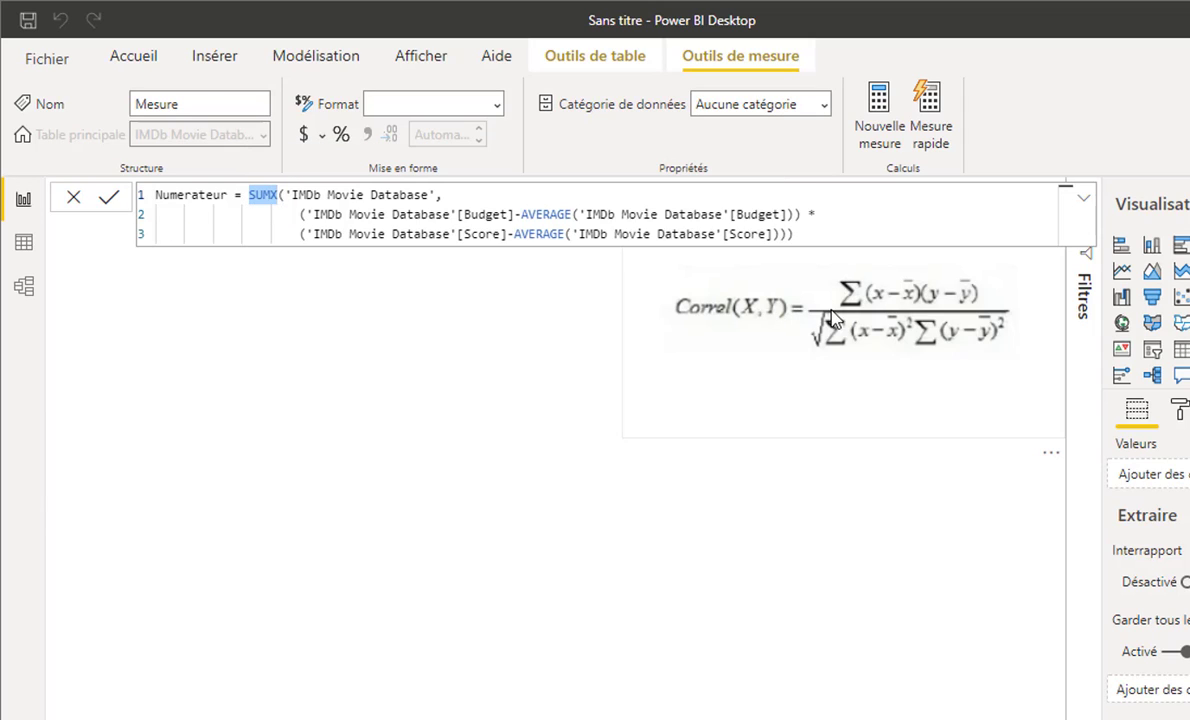
left_click_drag(313, 214, 796, 214)
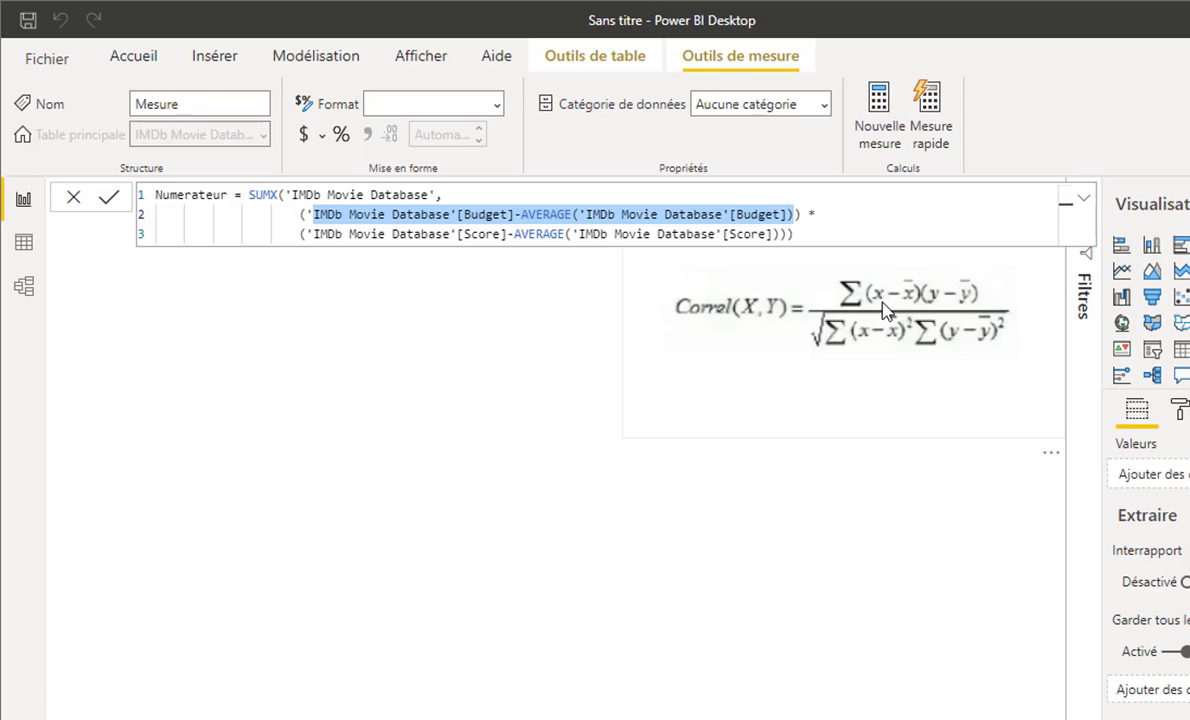
left_click_drag(313, 234, 790, 234)
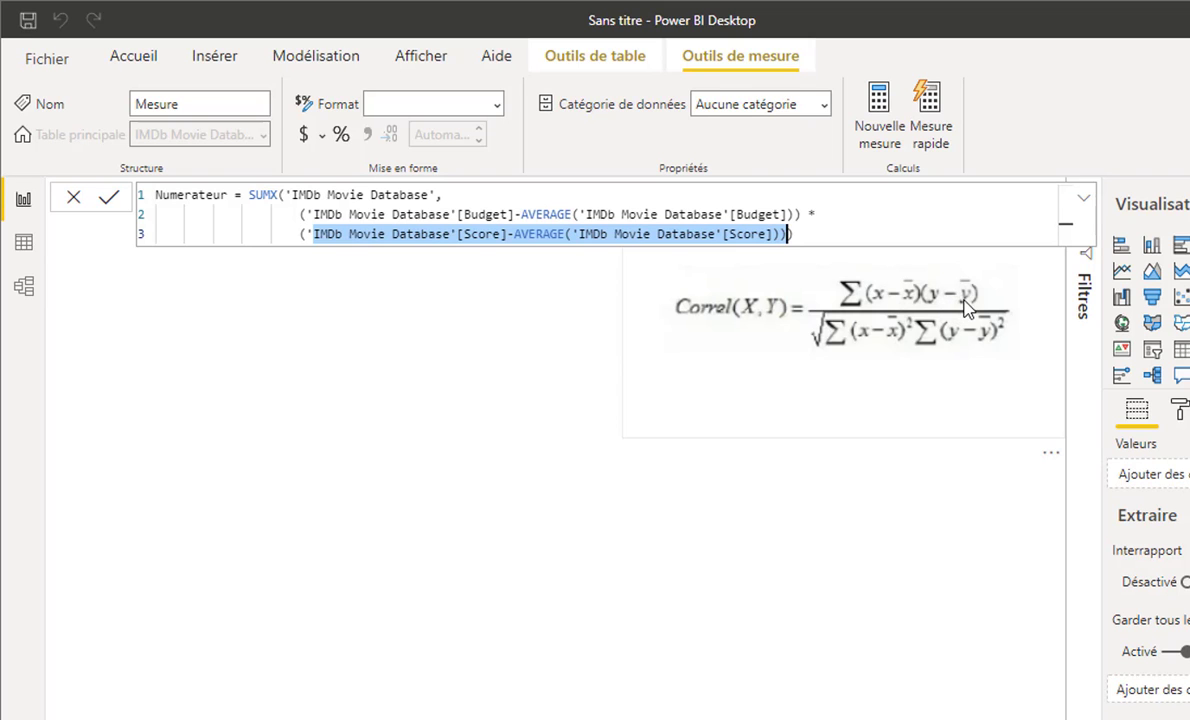
left_click(837, 237)
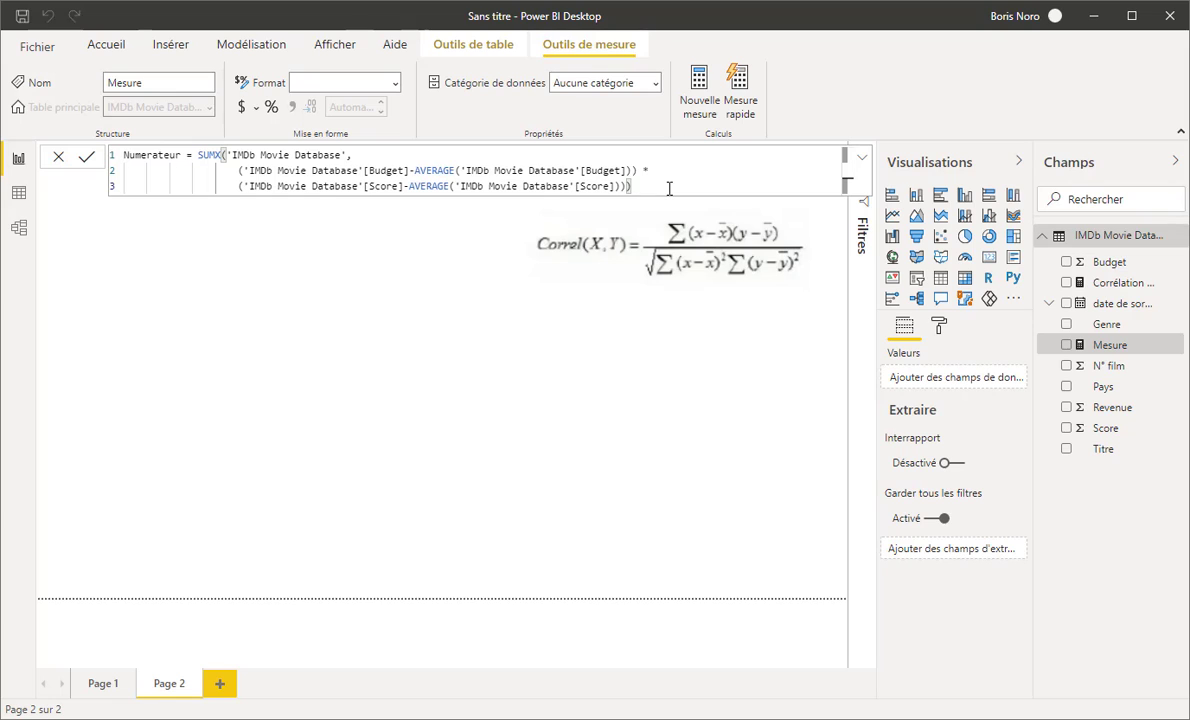
key("Return")
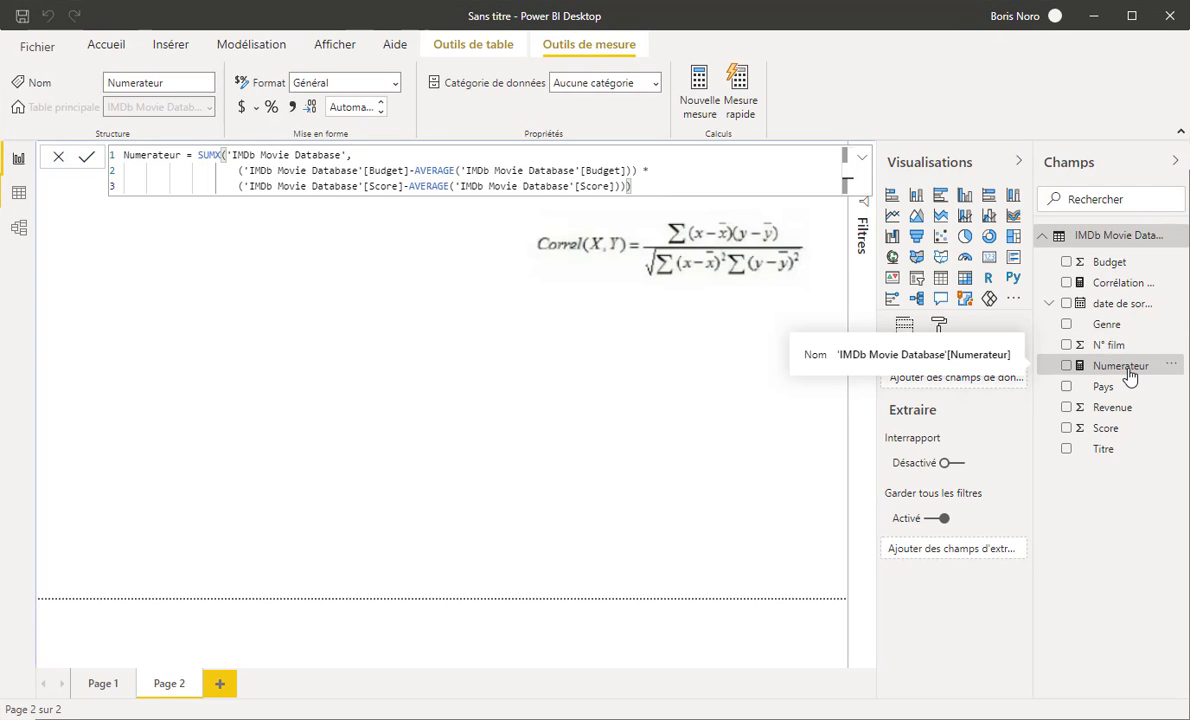
left_click(58, 157)
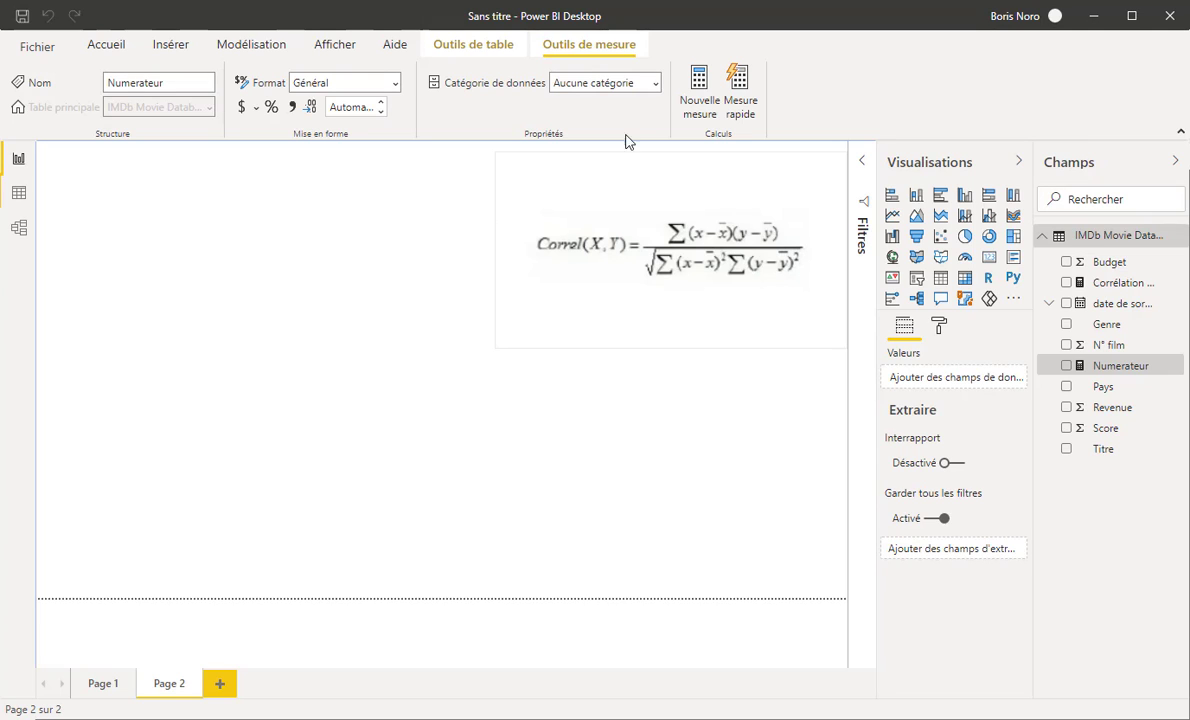
- Begin a new measure named Denominateur with a variable budget defined as SUMX over the 'IMDb Movie Database' table
left_click(696, 112)
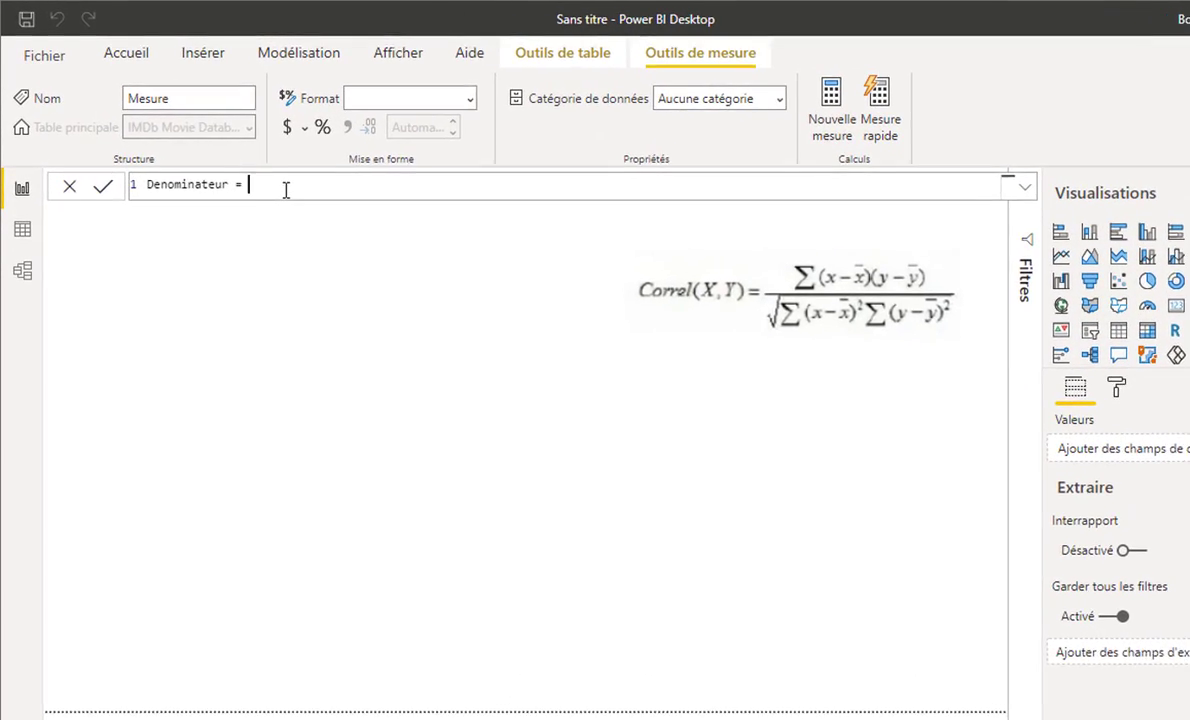
type("var ")
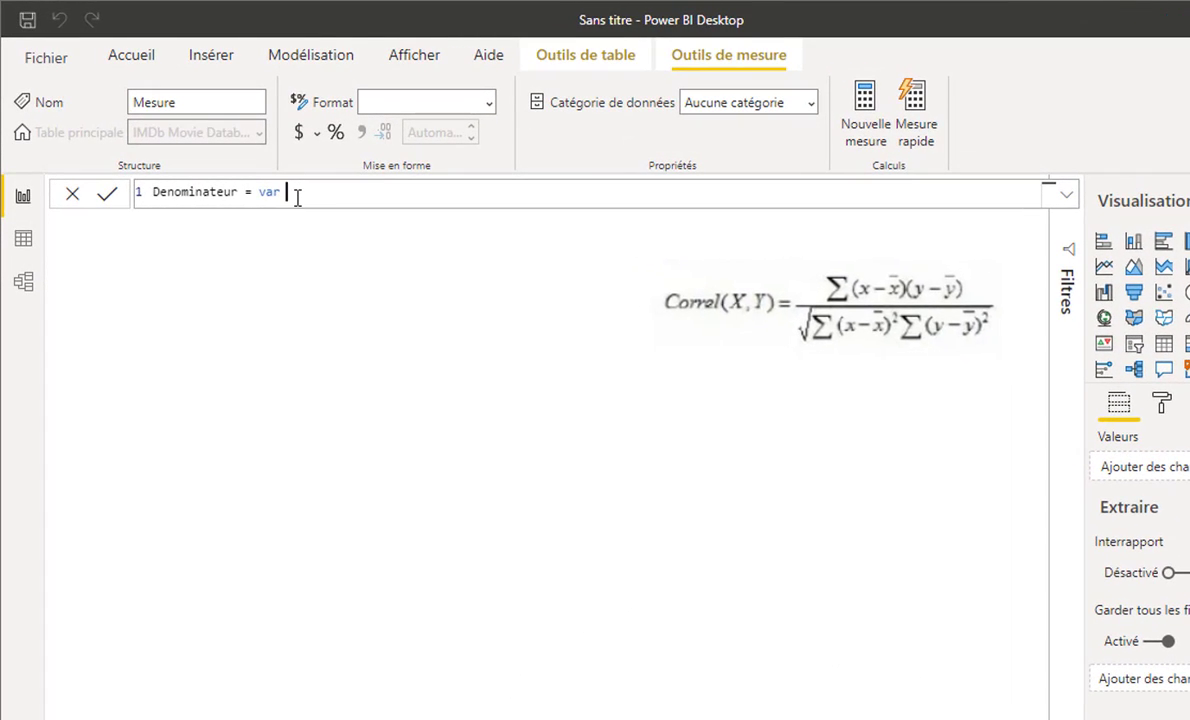
type("budget = ")
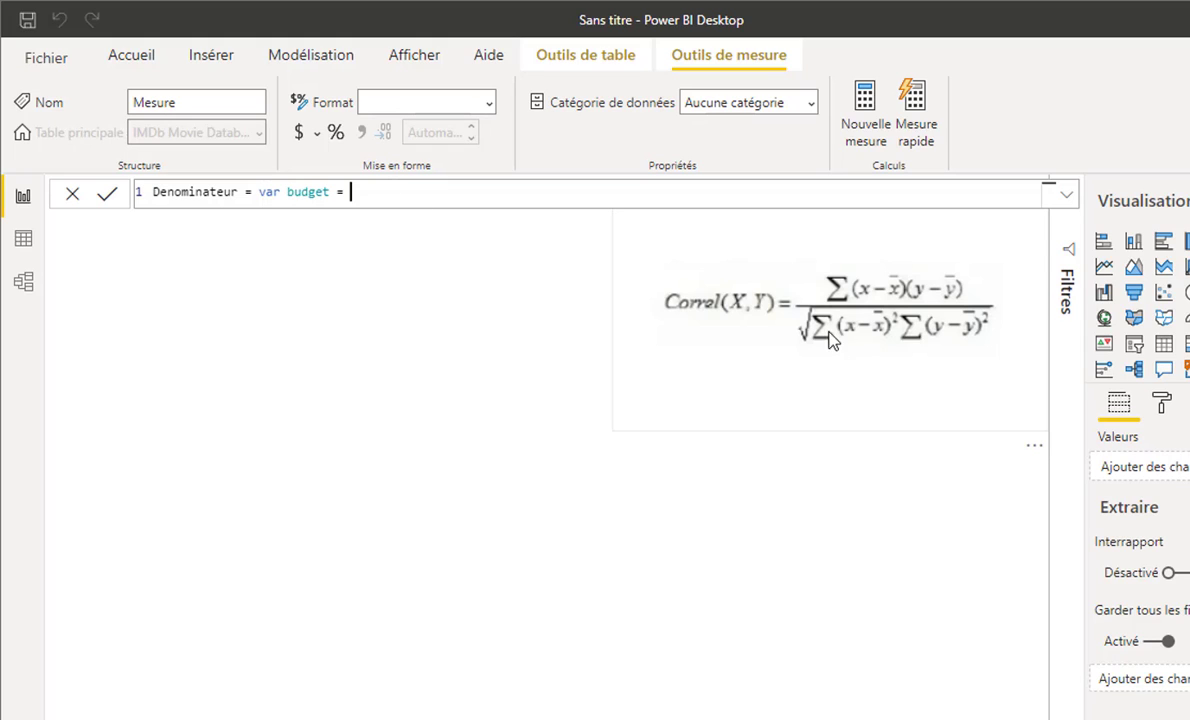
type("SUMX(")
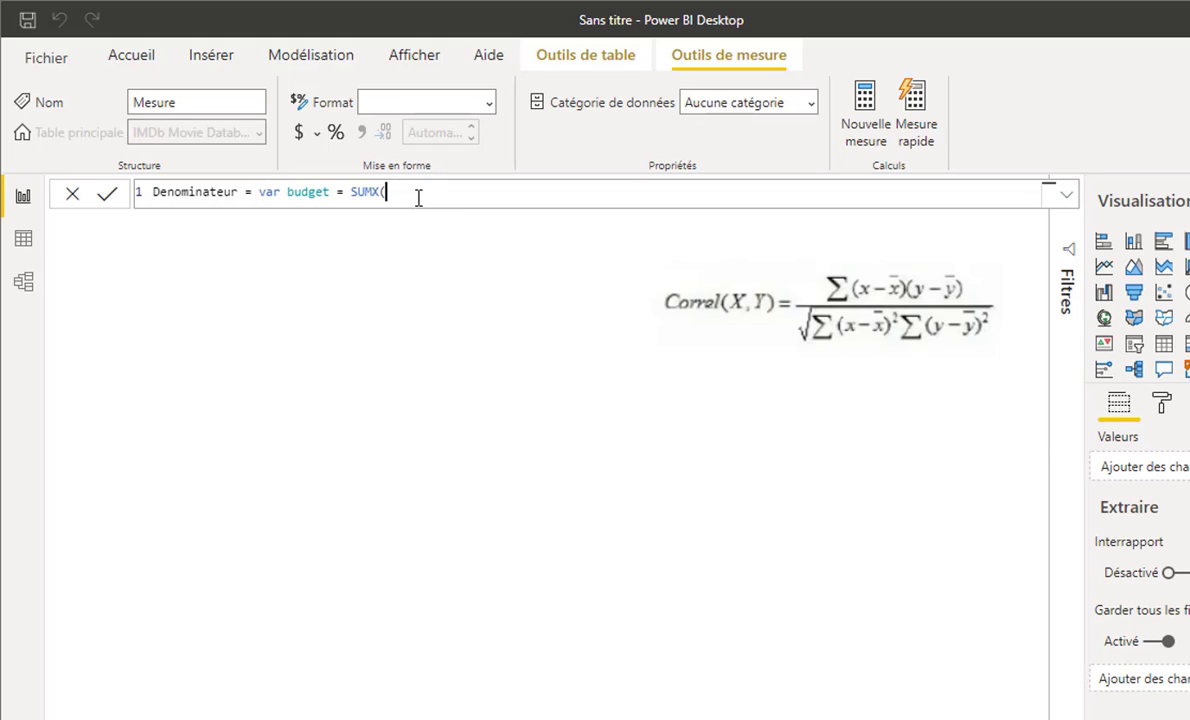
type("'IM")
key("Tab")
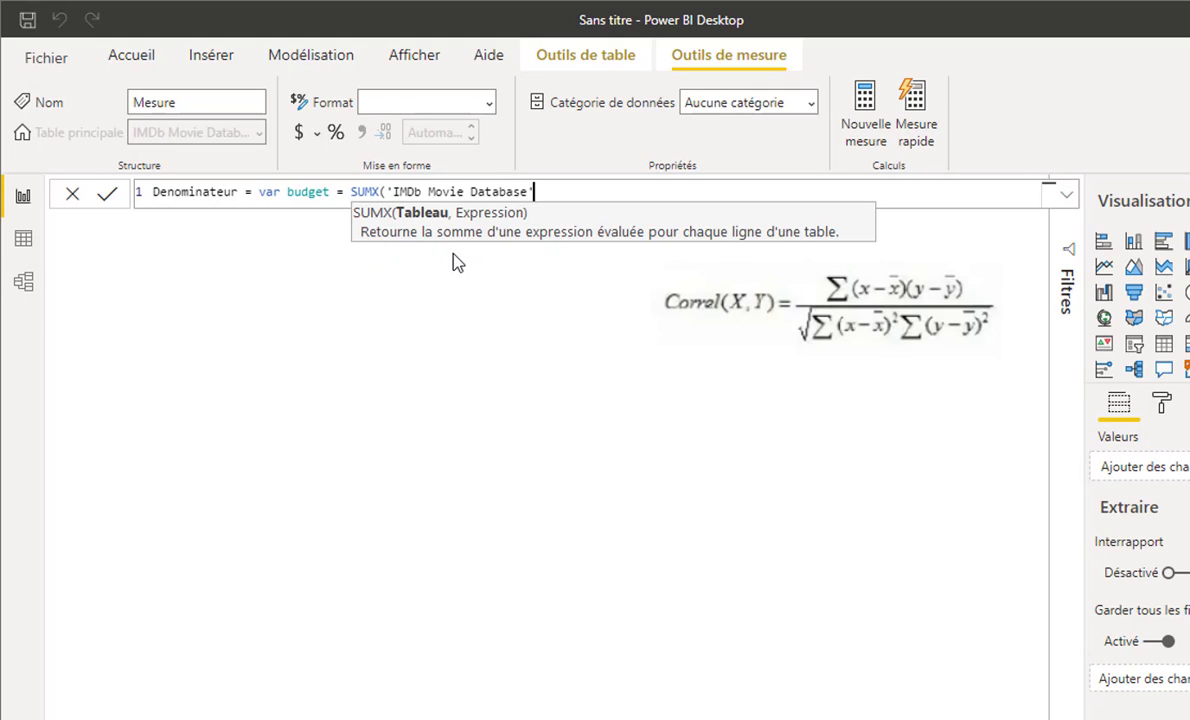
type(",")
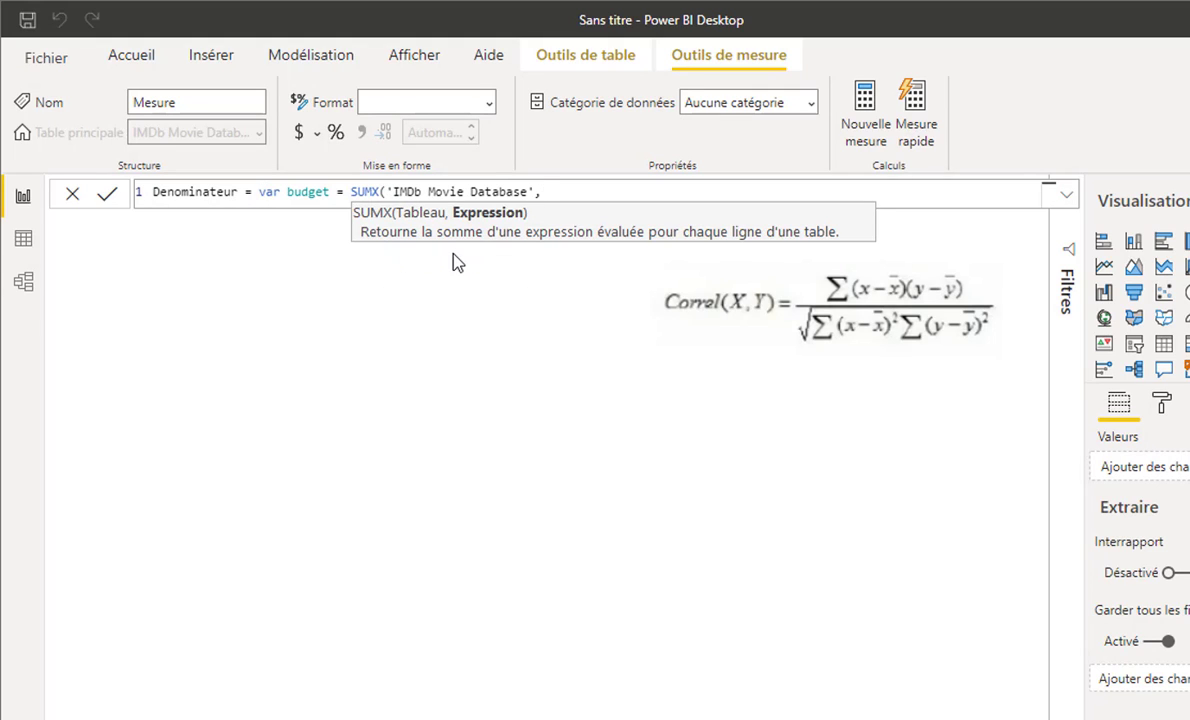
- Complete the budget variable on a new line with the expression ('IMDb Movie Database'[Budget]-AVERAGE('IMDb Movie Database'[Budget]))^2 and close the SUMX
key("shift+Return")
type("(")
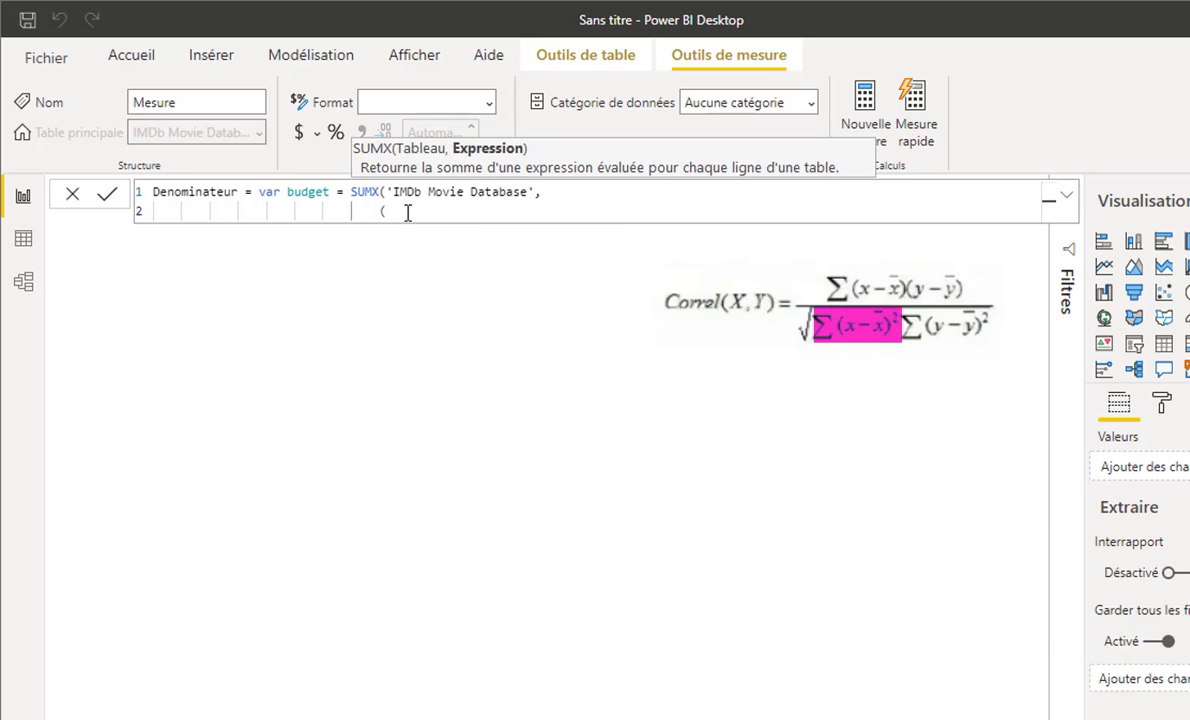
type("'IMDb Movie Database'[Budget]-")
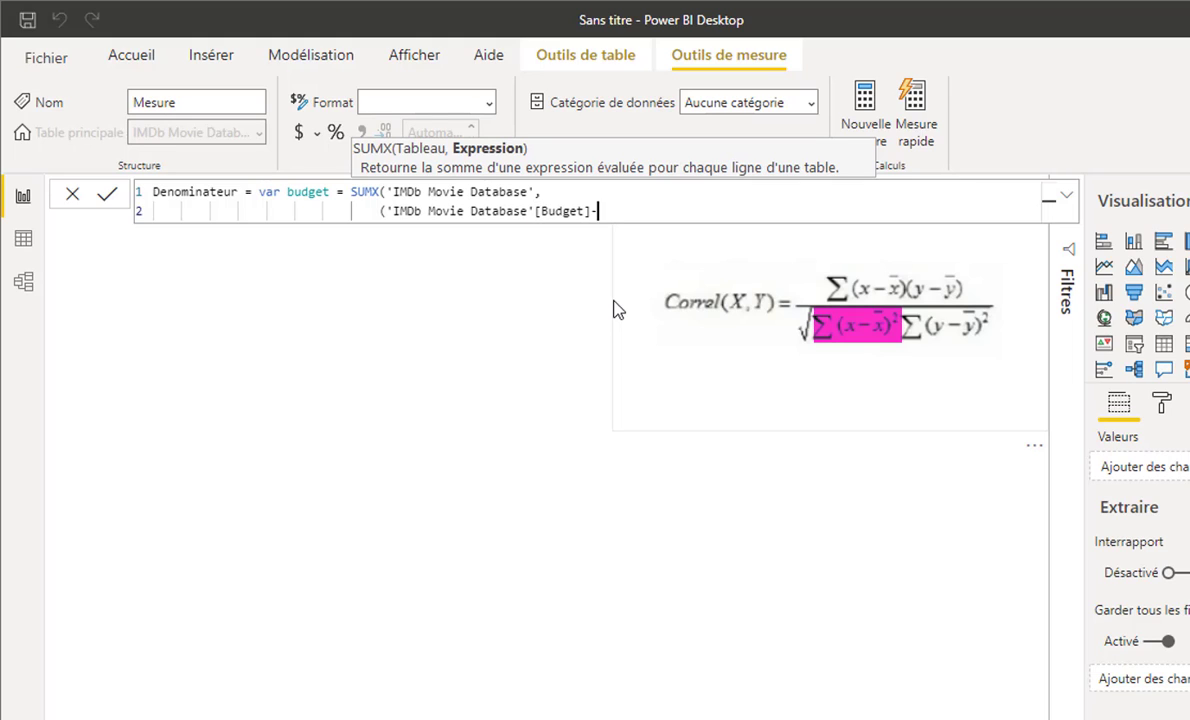
type("AVERAGE('IMDb Movie Database'[Budget]")
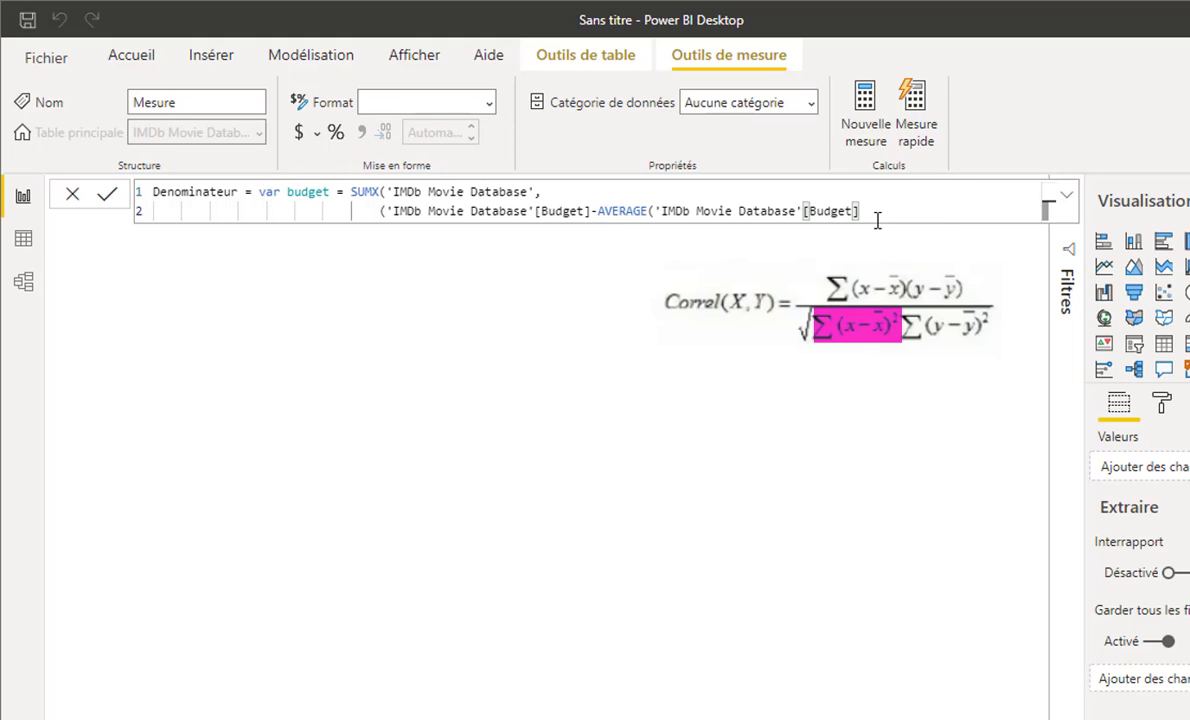
type("))")
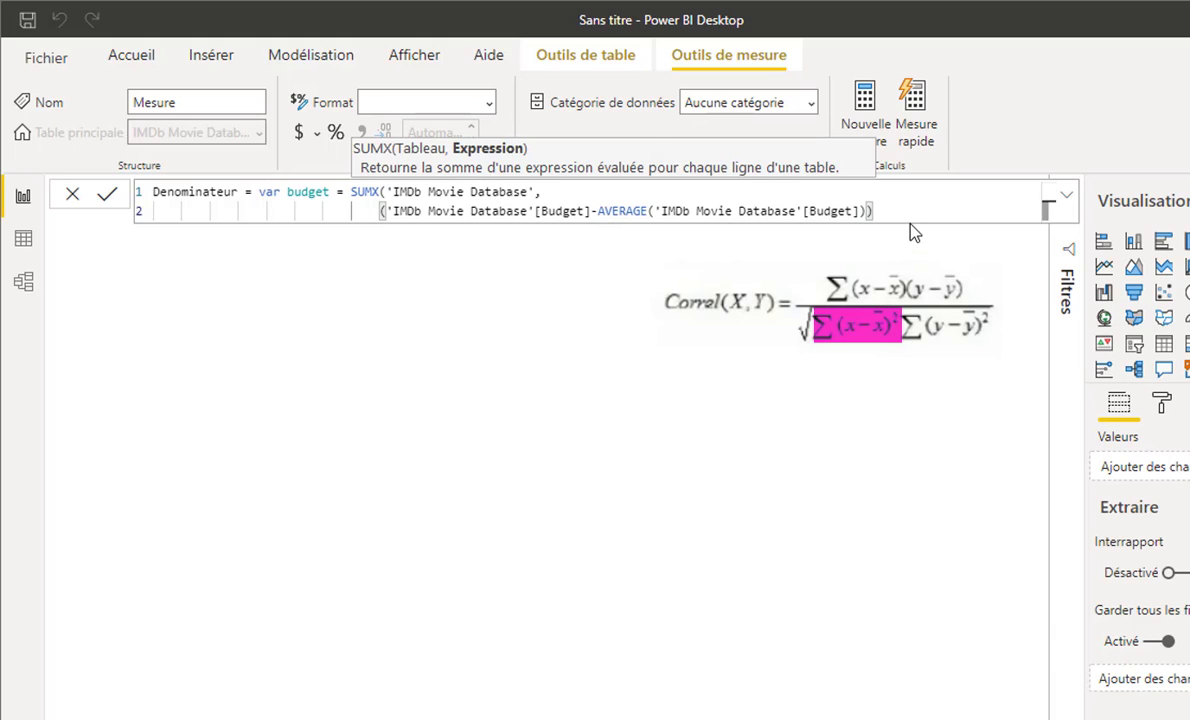
type("^2)")
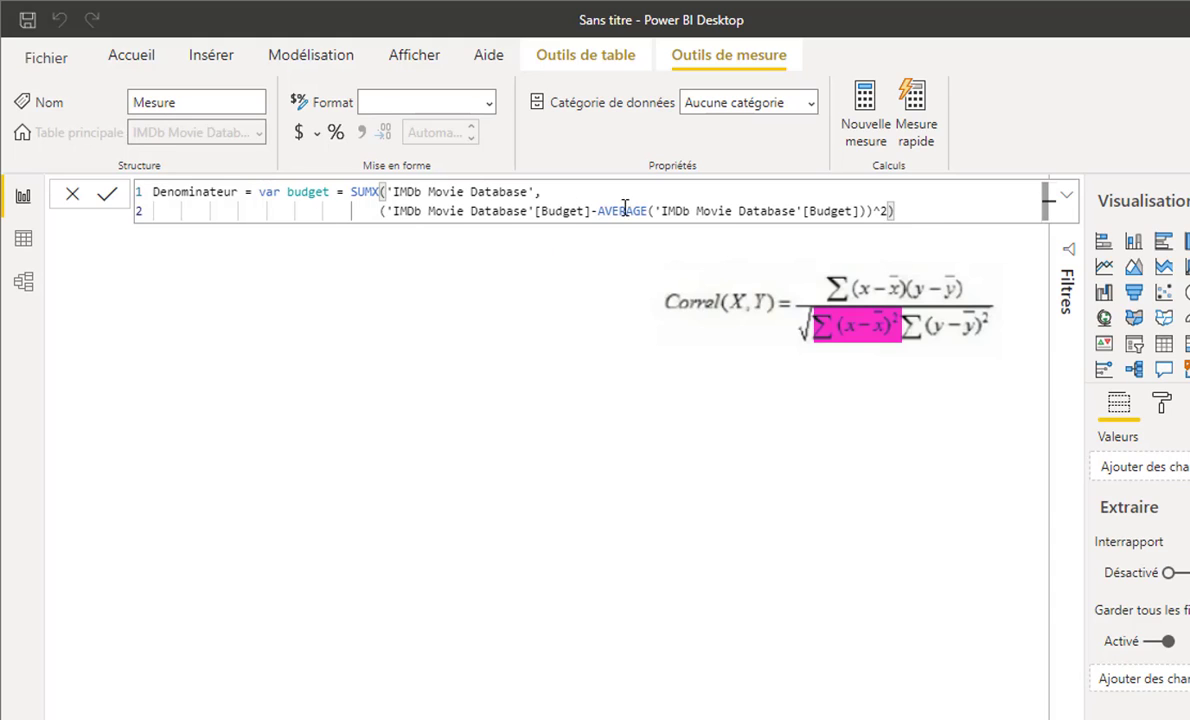
- Below the budget variable, add a variable score defined as SUMX over the 'IMDb Movie Database' table
left_click(868, 211)
type(")")
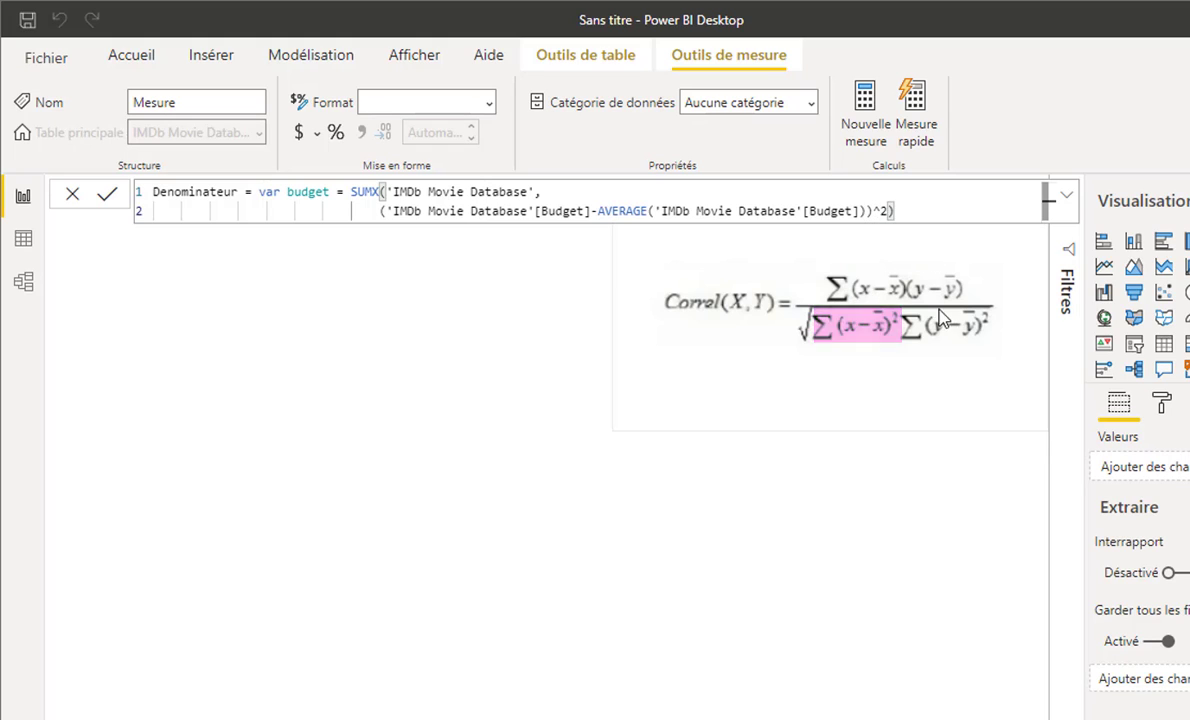
left_click(919, 210)
key("shift+Return")
key("Tab")
key("Tab")
key("Tab")
key("Tab")
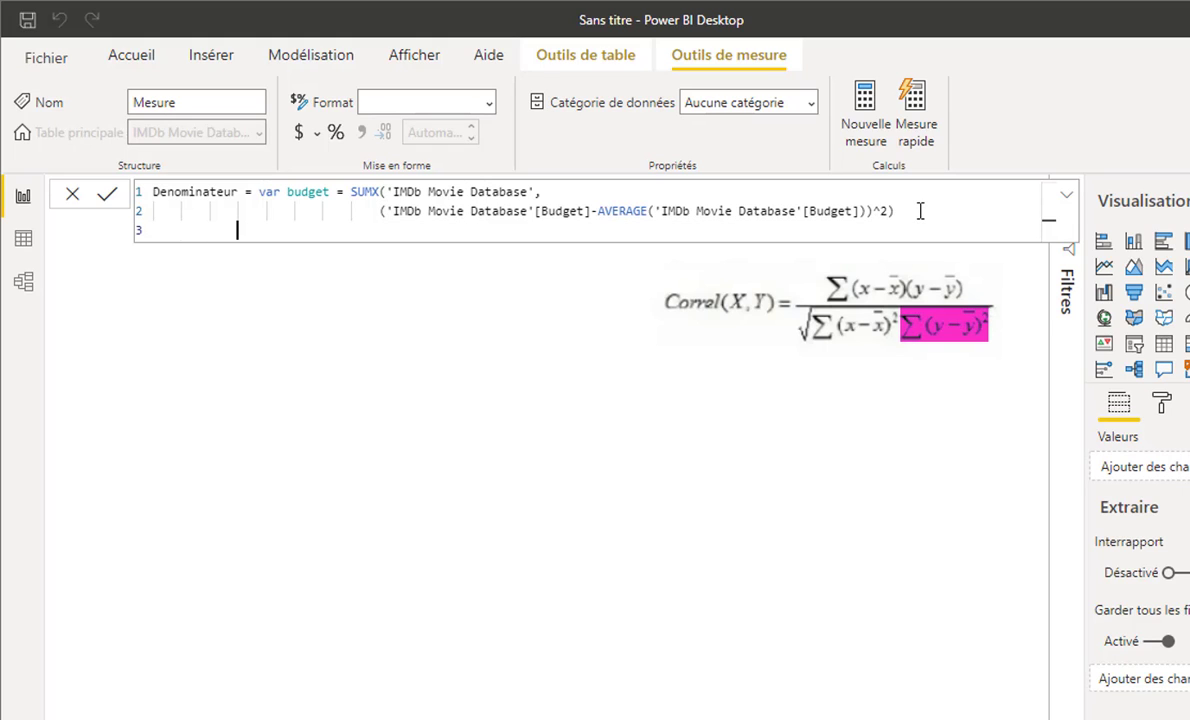
type("var score = s")
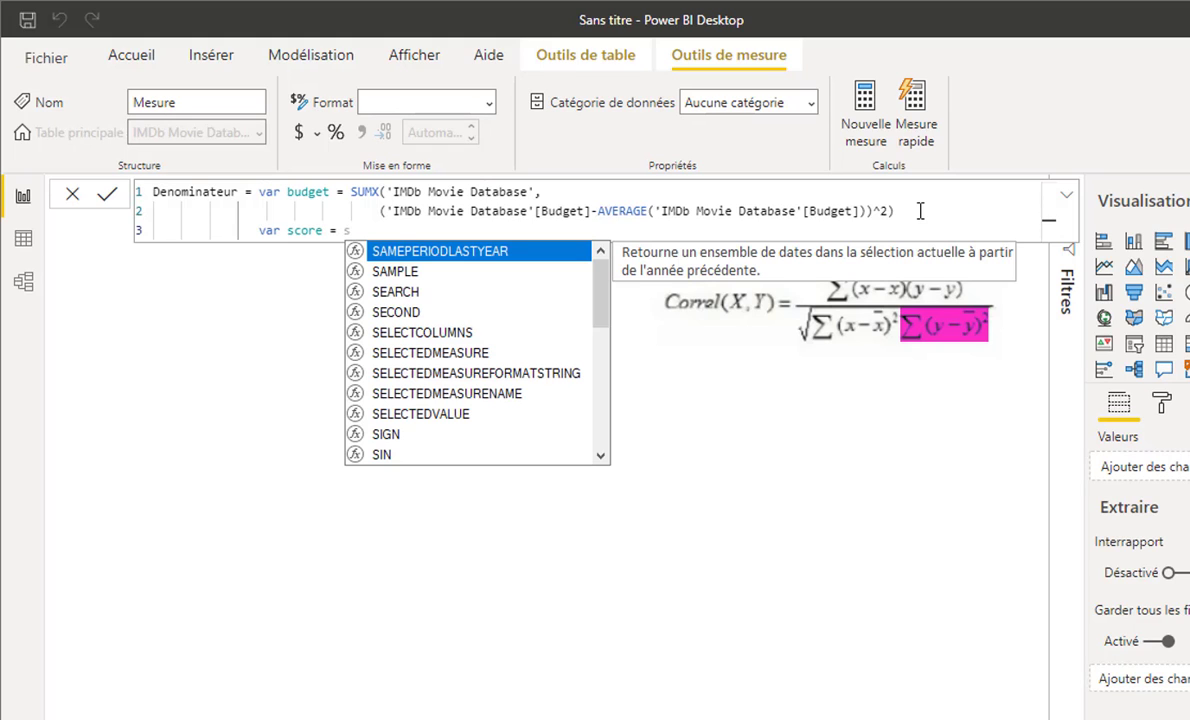
type("umx(")
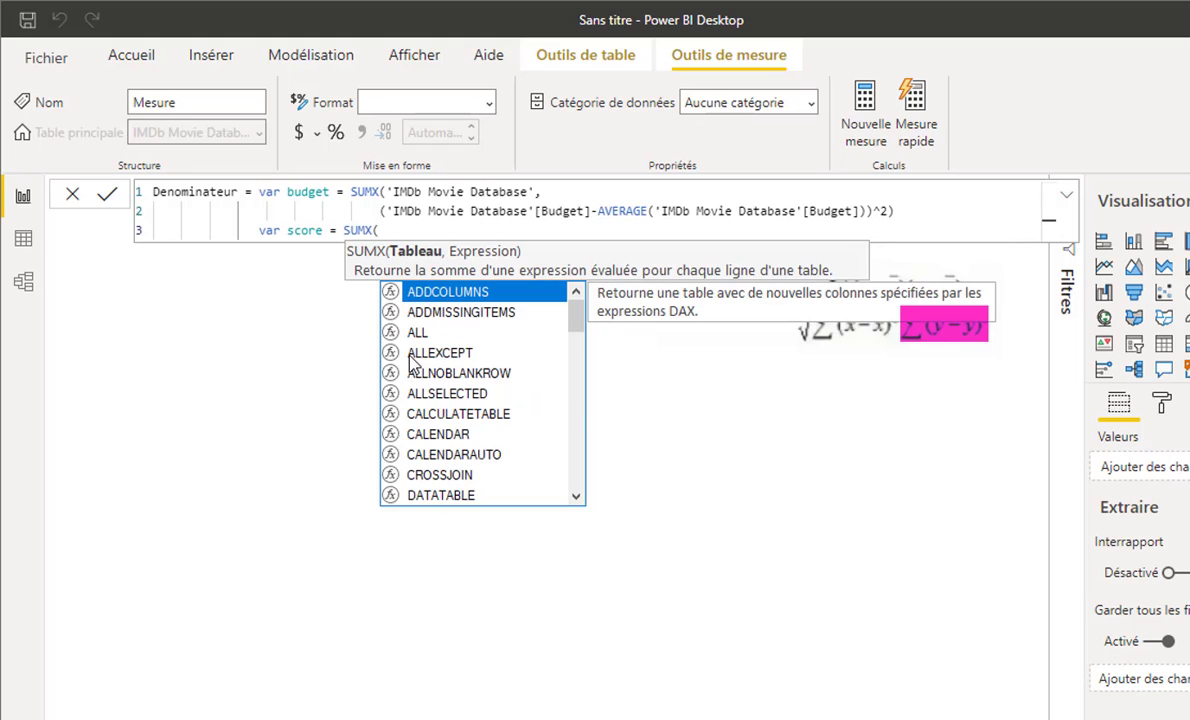
type("I")
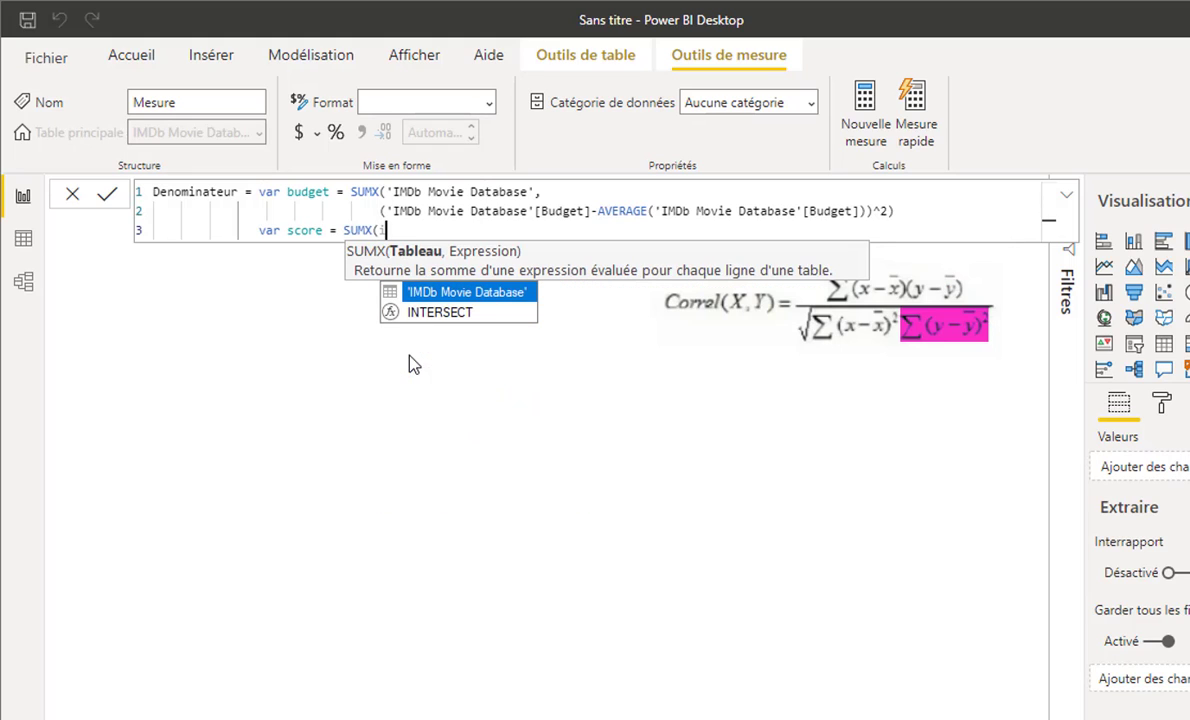
left_click(432, 299)
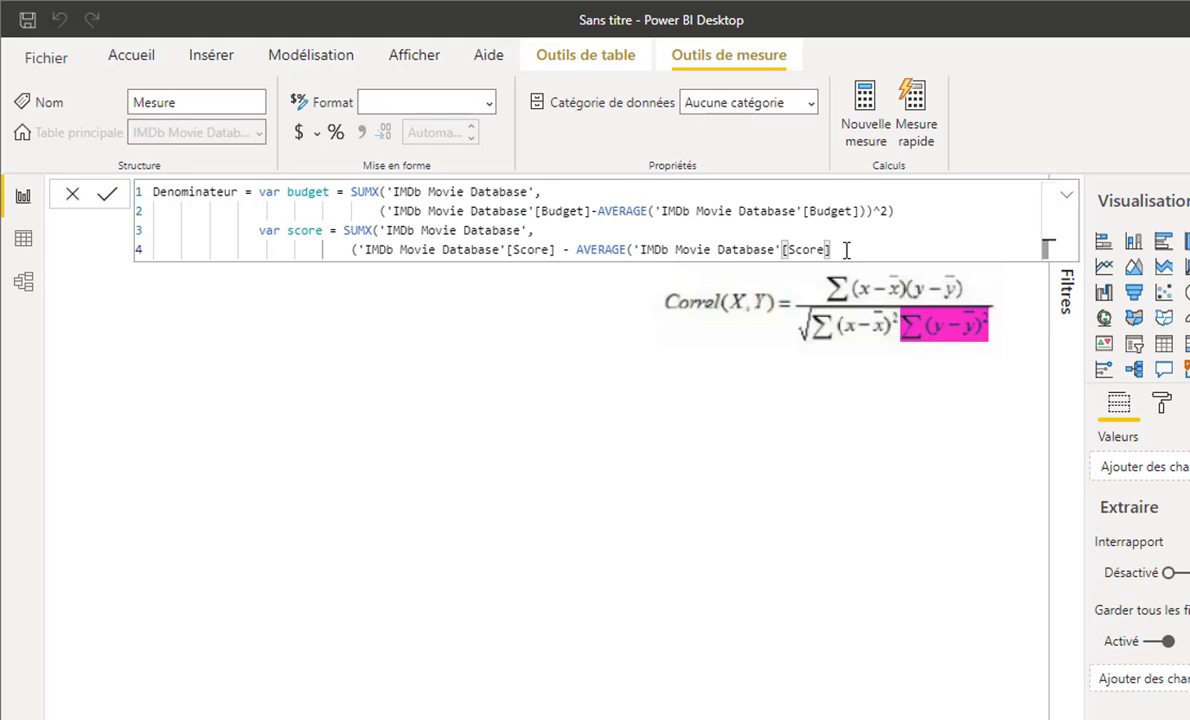
- Complete the score variable with the expression ('IMDb Movie Database'[Score] - AVERAGE('IMDb Movie Database'[Score]))^2 and close the SUMX
type(")")
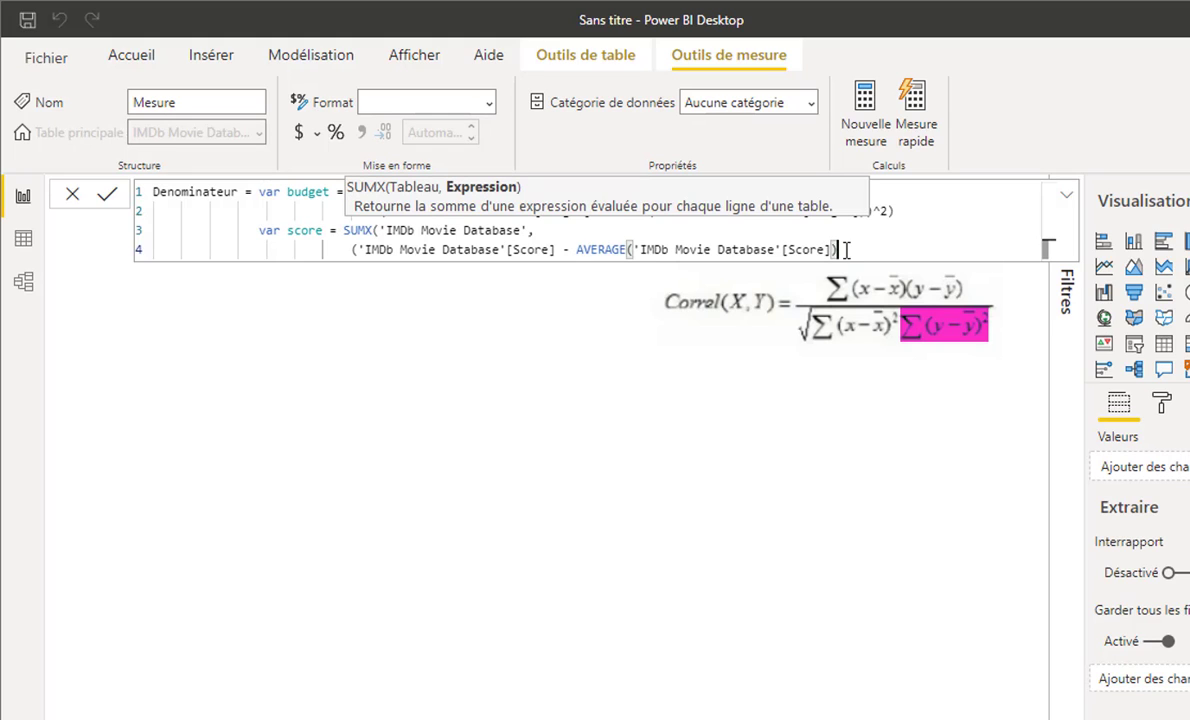
type(")")
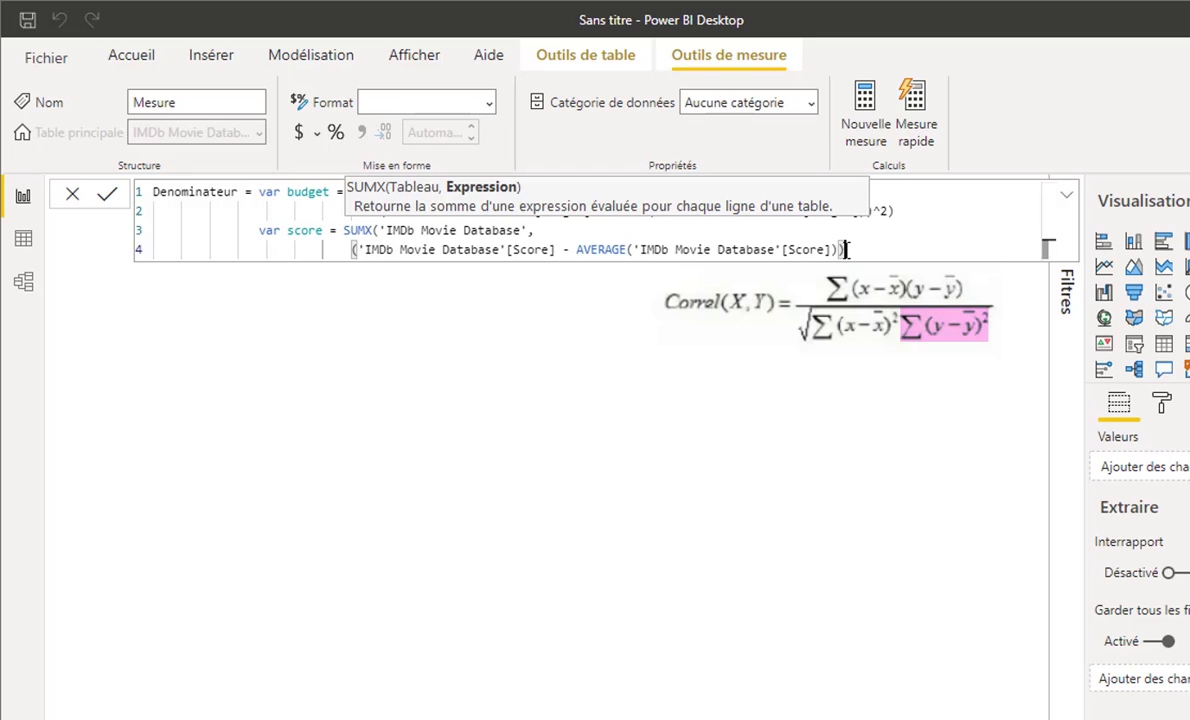
type("^2)")
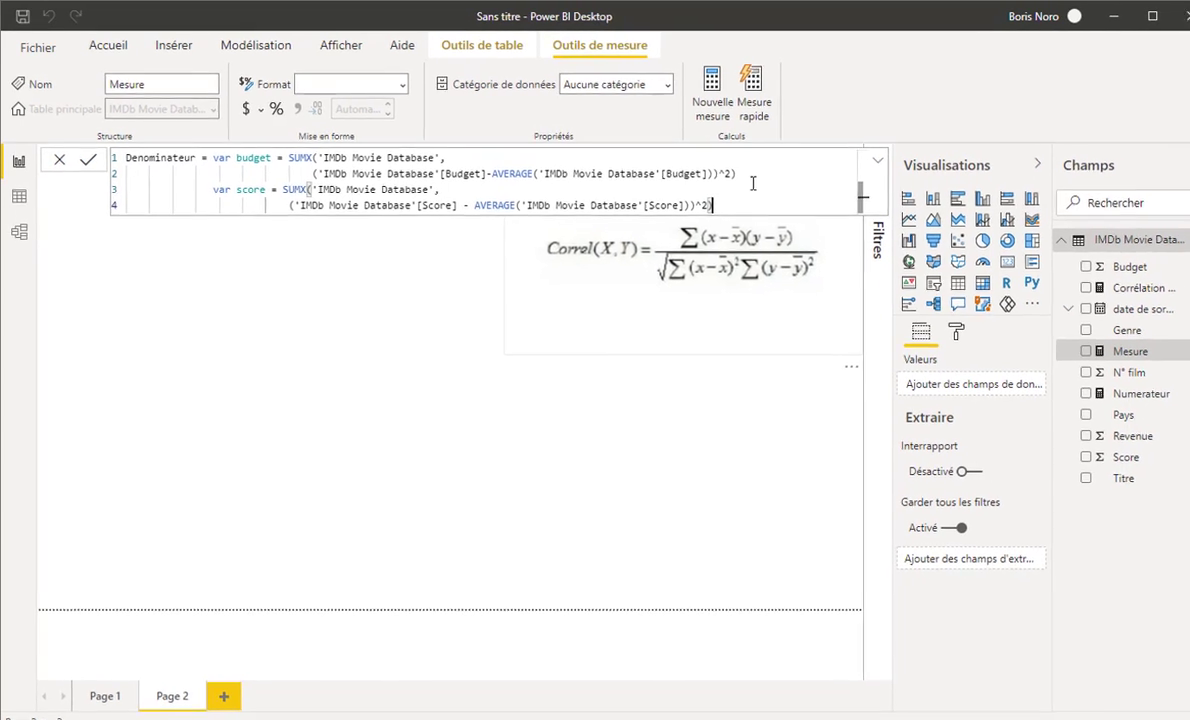
- Make the Denominateur measure return SQRT(budget * score) on a new line and commit it
key("Return")
type("return sq")
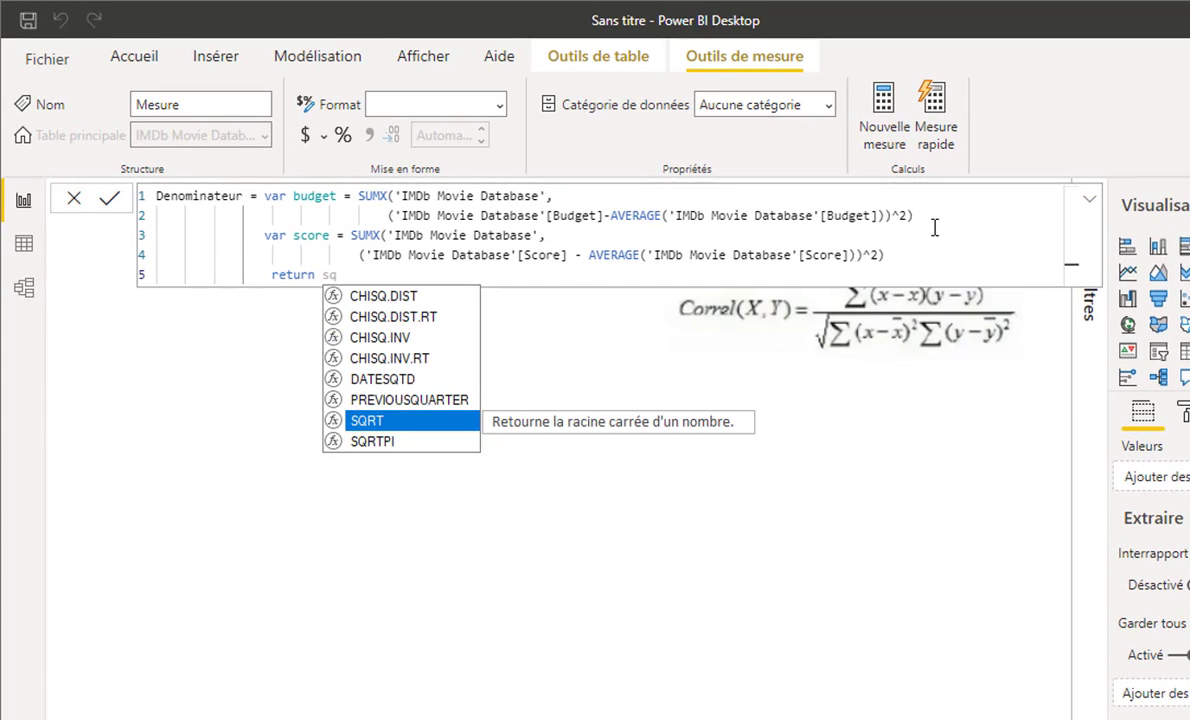
key("Tab")
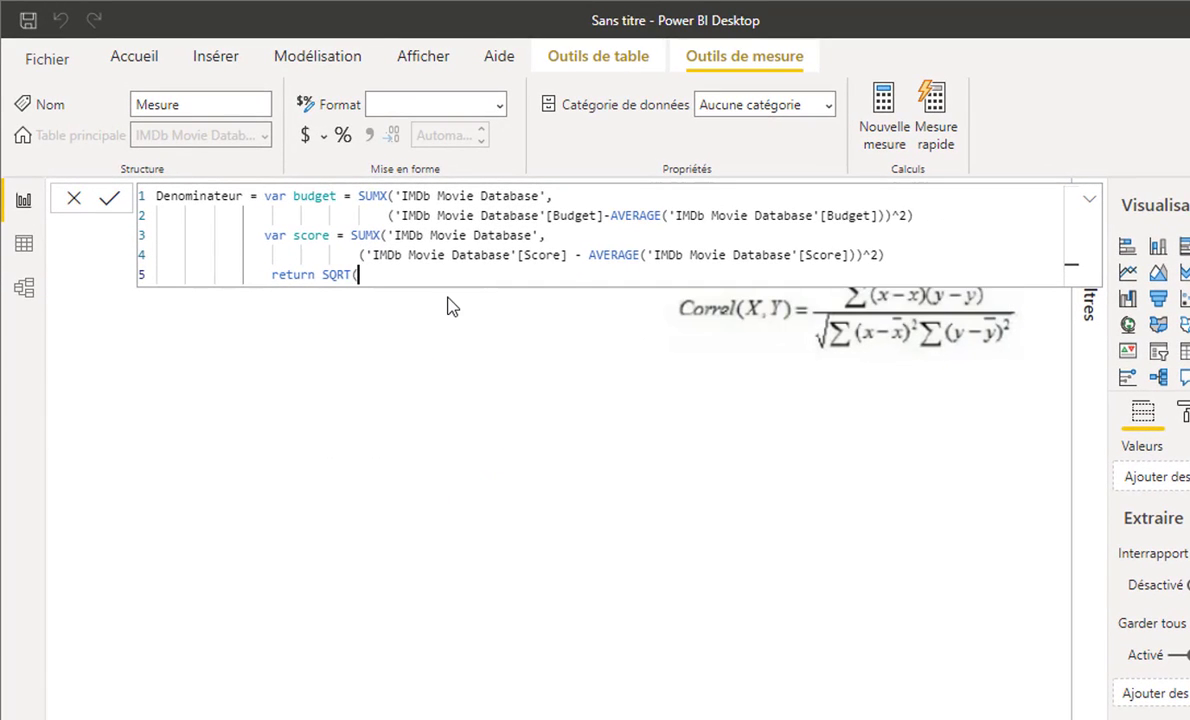
type("budget *")
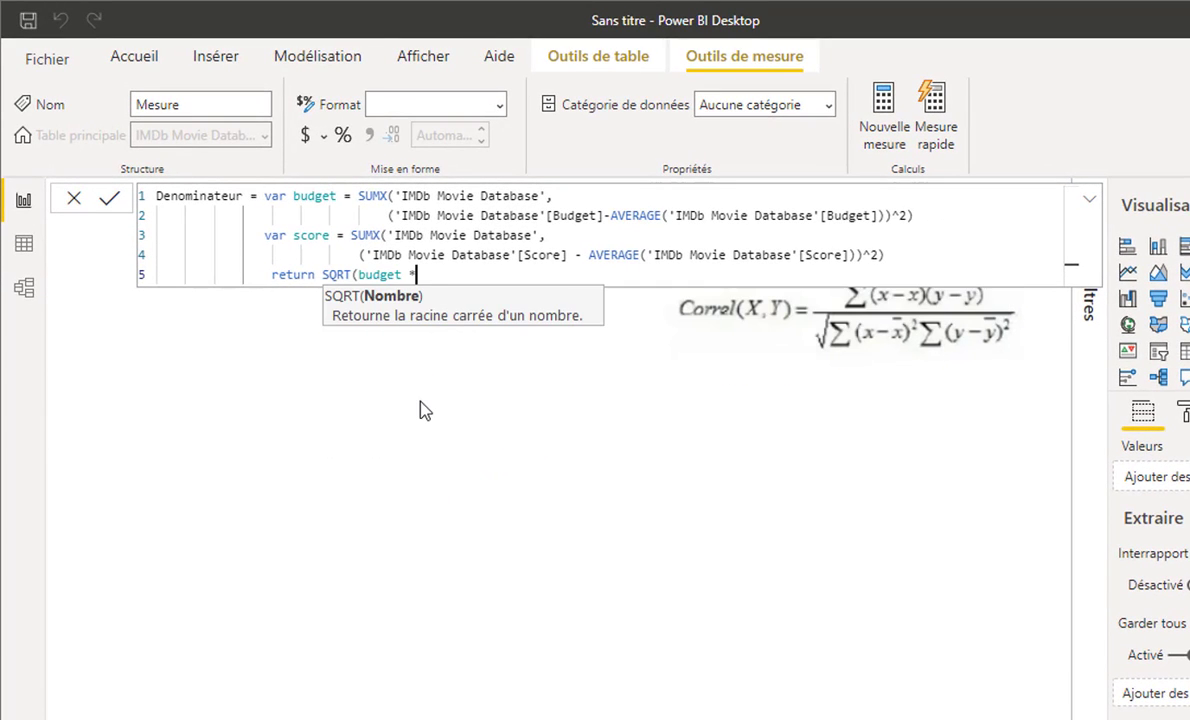
type(" sc")
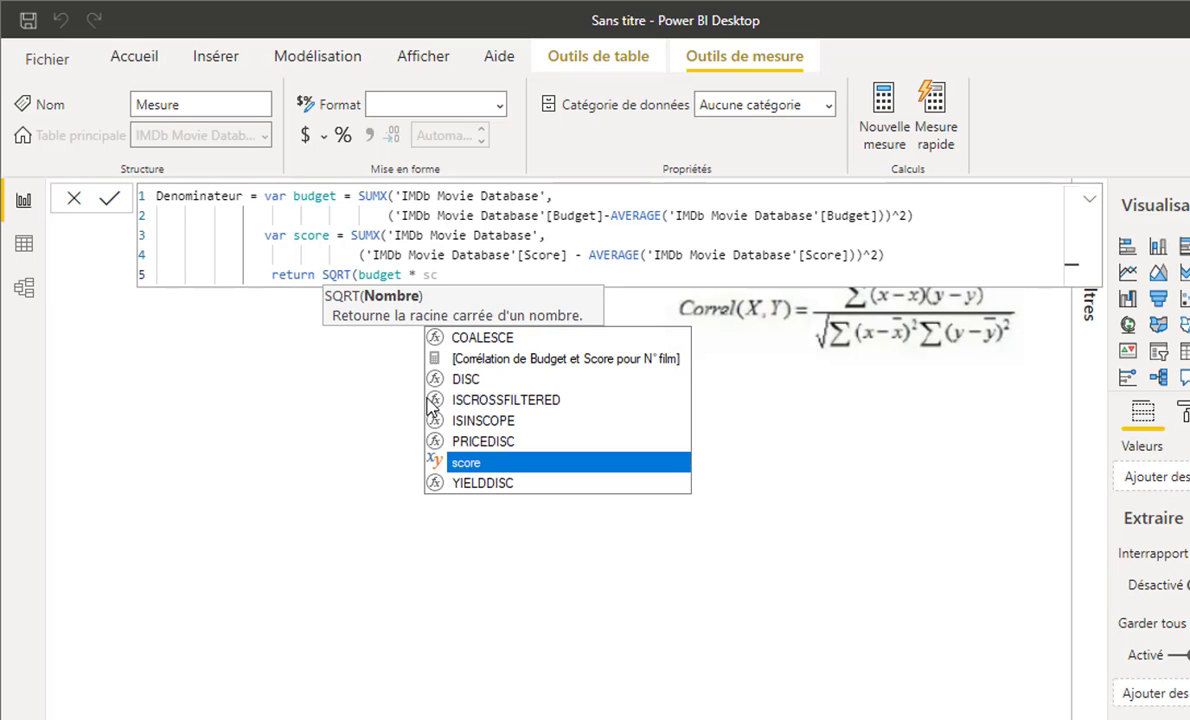
key("Tab")
type(")")
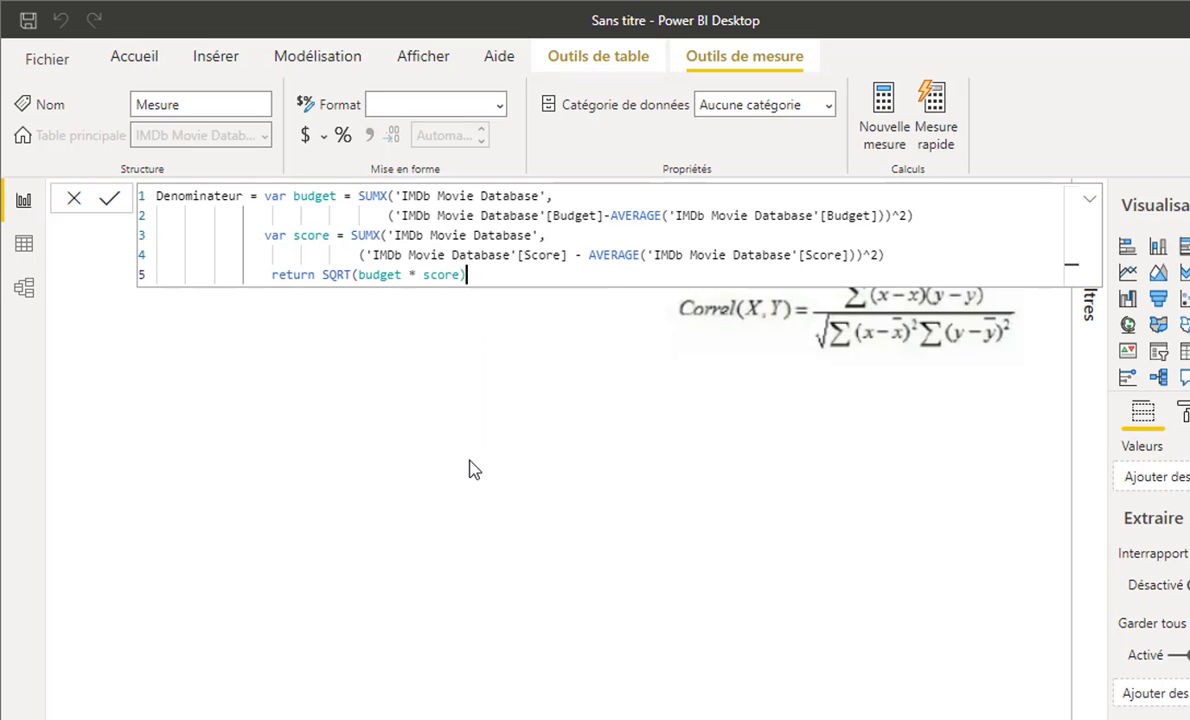
key("Return")
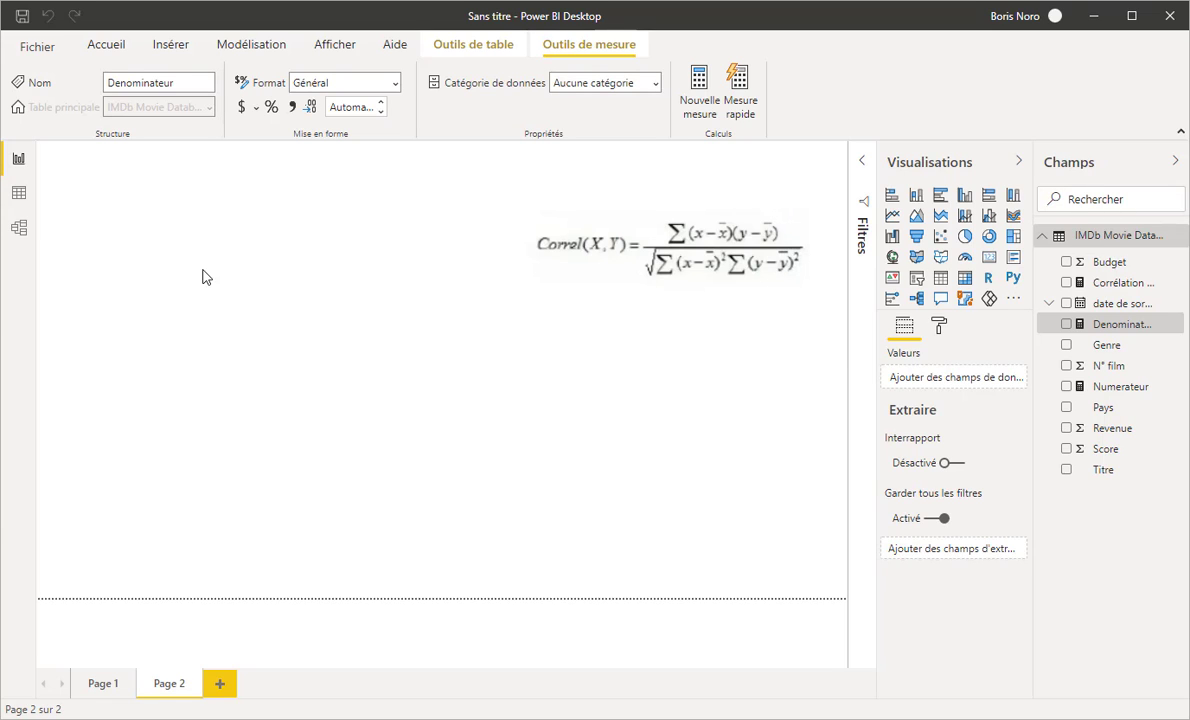
- Create a new measure Dax Corrélation = DIVIDE([Numerateur],[Denominateur]) and commit it
left_click(697, 123)
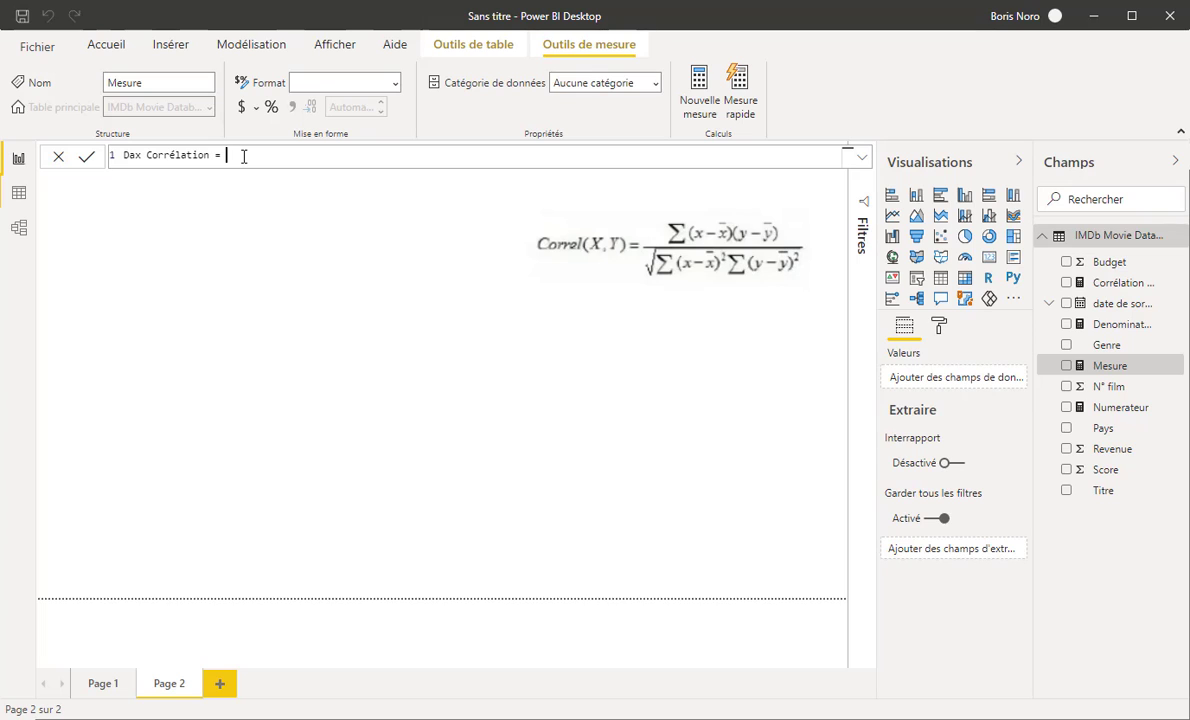
type("DIVIDE(")
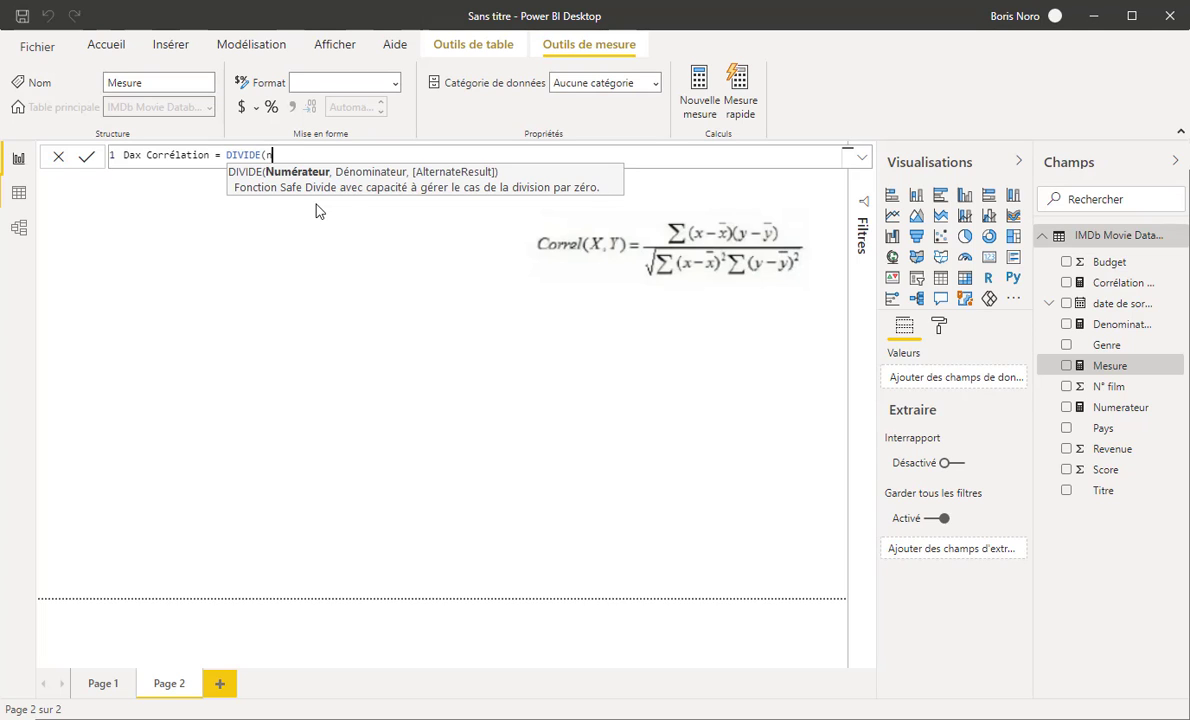
type("n")
scroll(318, 208, "down", 3)
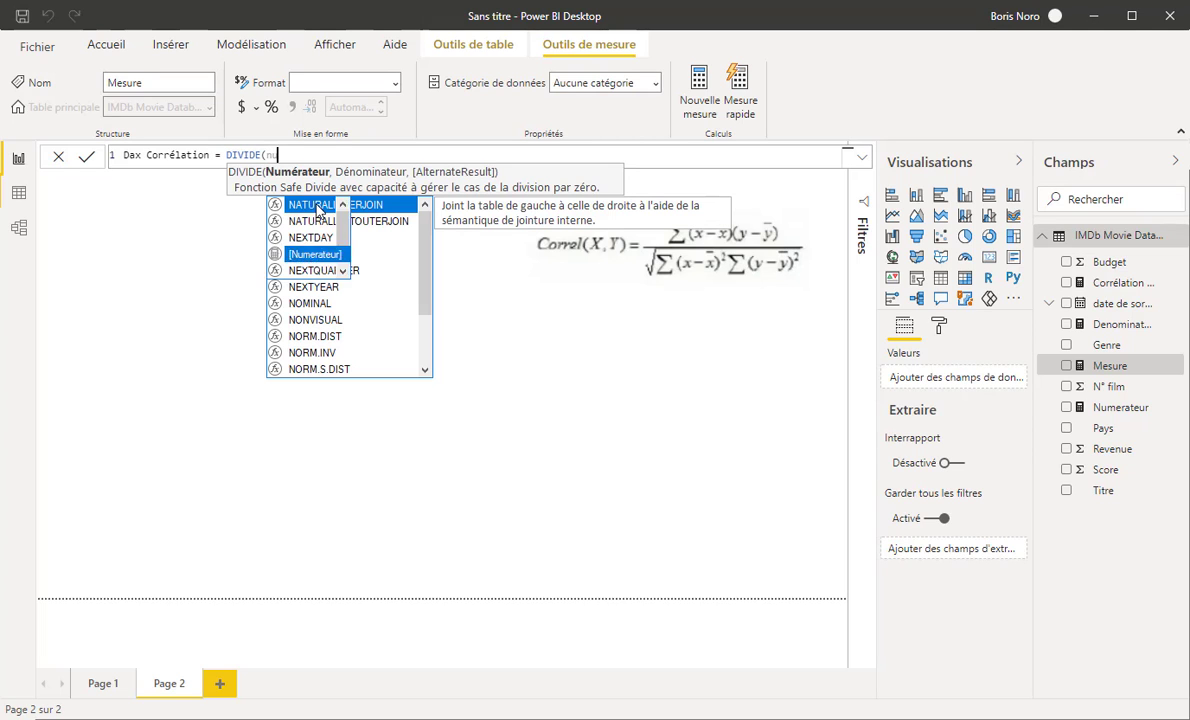
left_click(338, 257)
type(",")
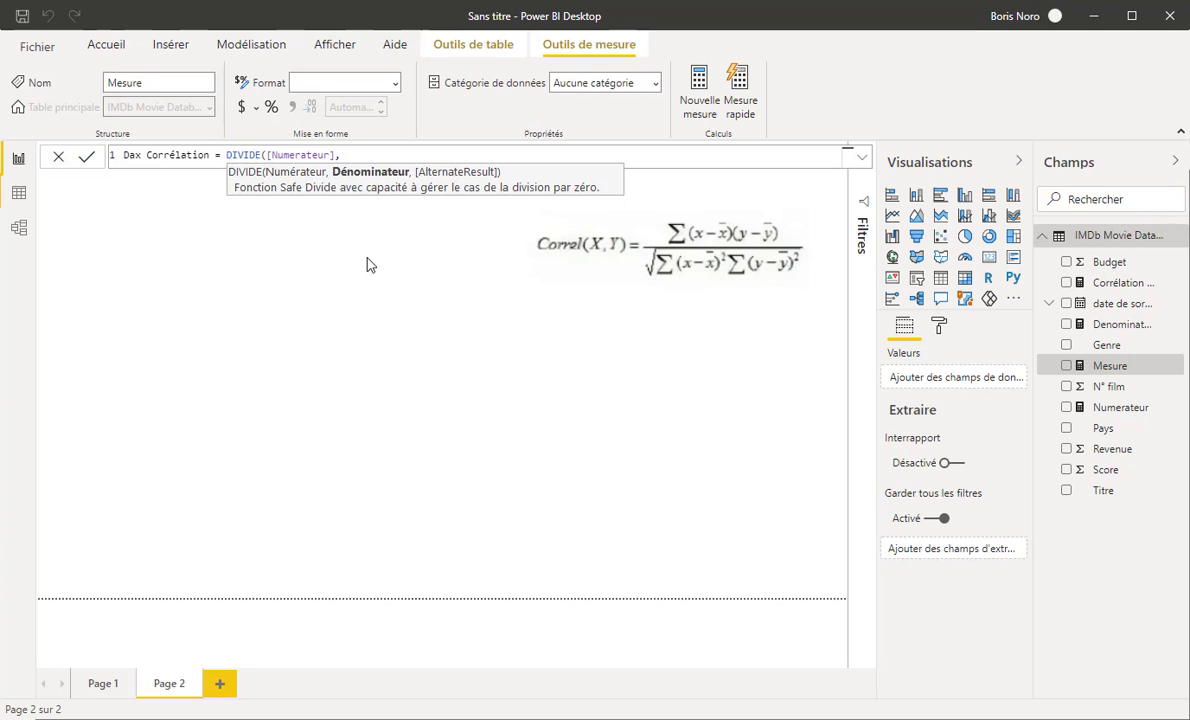
type("d")
type(")")
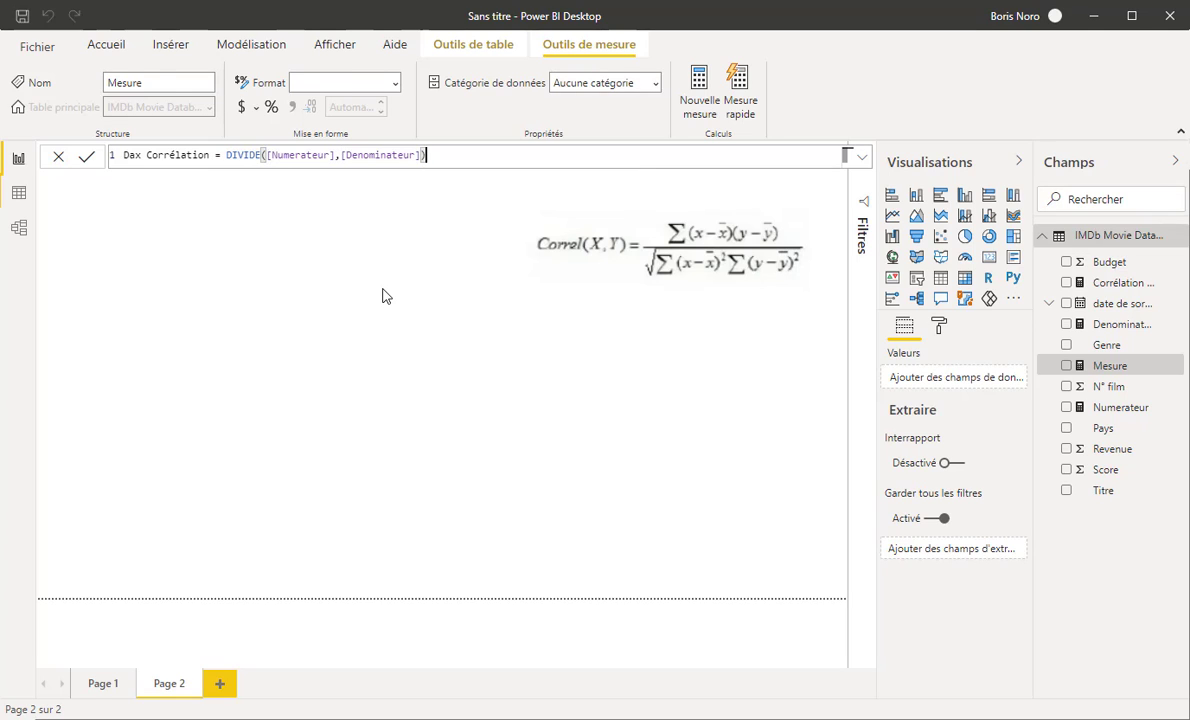
key("Return")
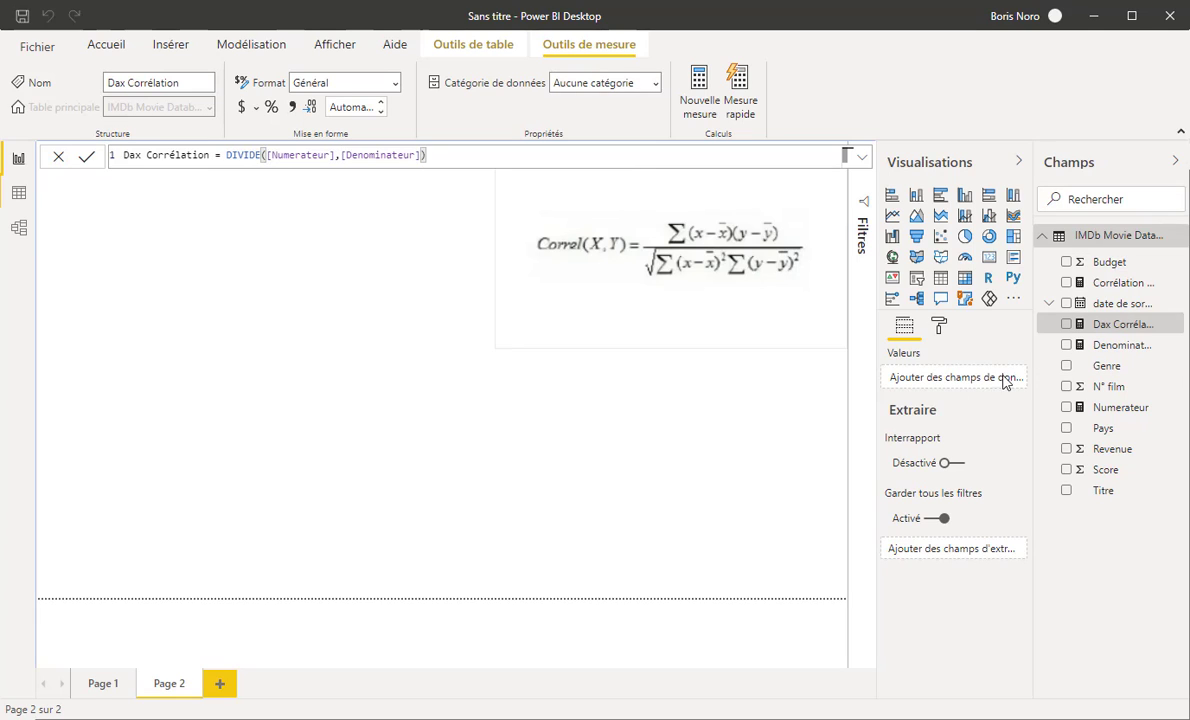
- Show the Dax Corrélation measure as a card on Page 2 and compare it with the Budget and Score correlation card on Page 1
left_click(1066, 324)
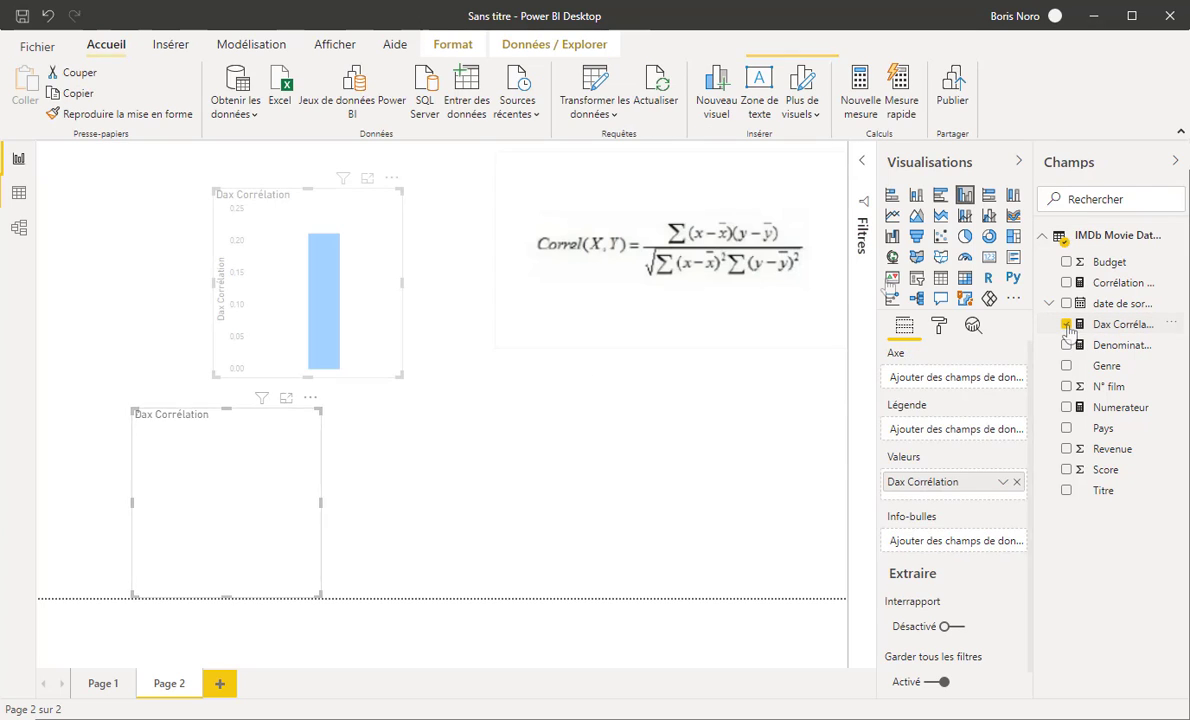
left_click(989, 258)
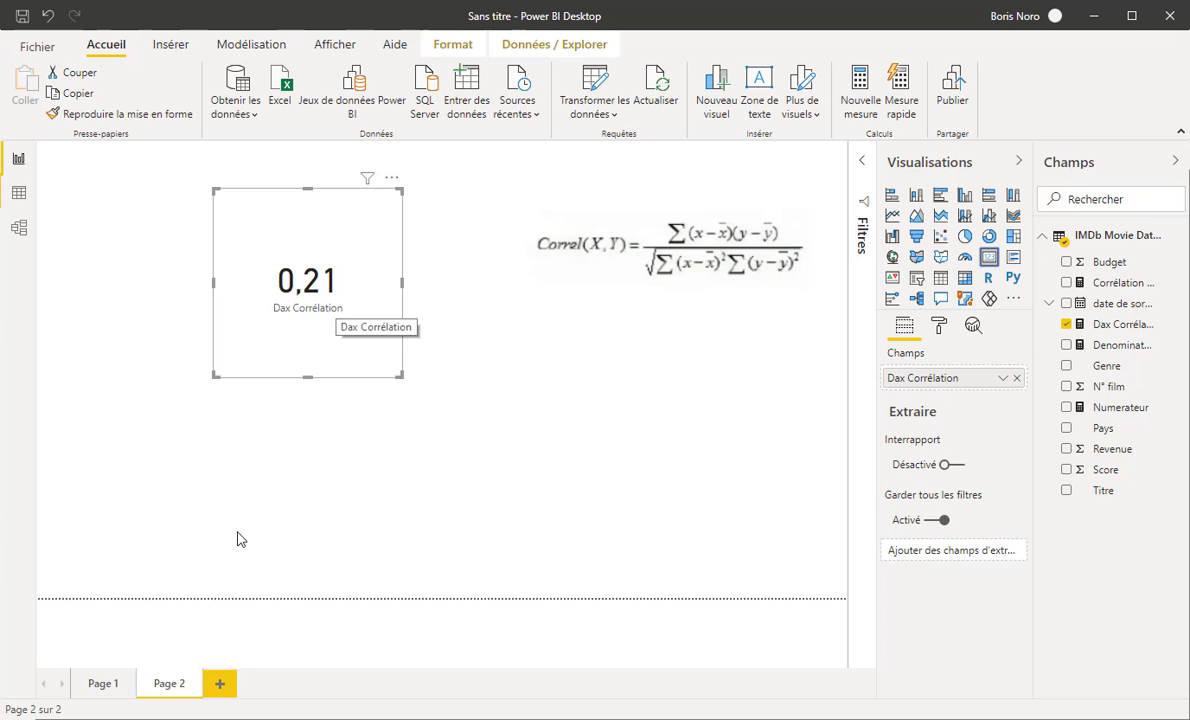
left_click(104, 684)
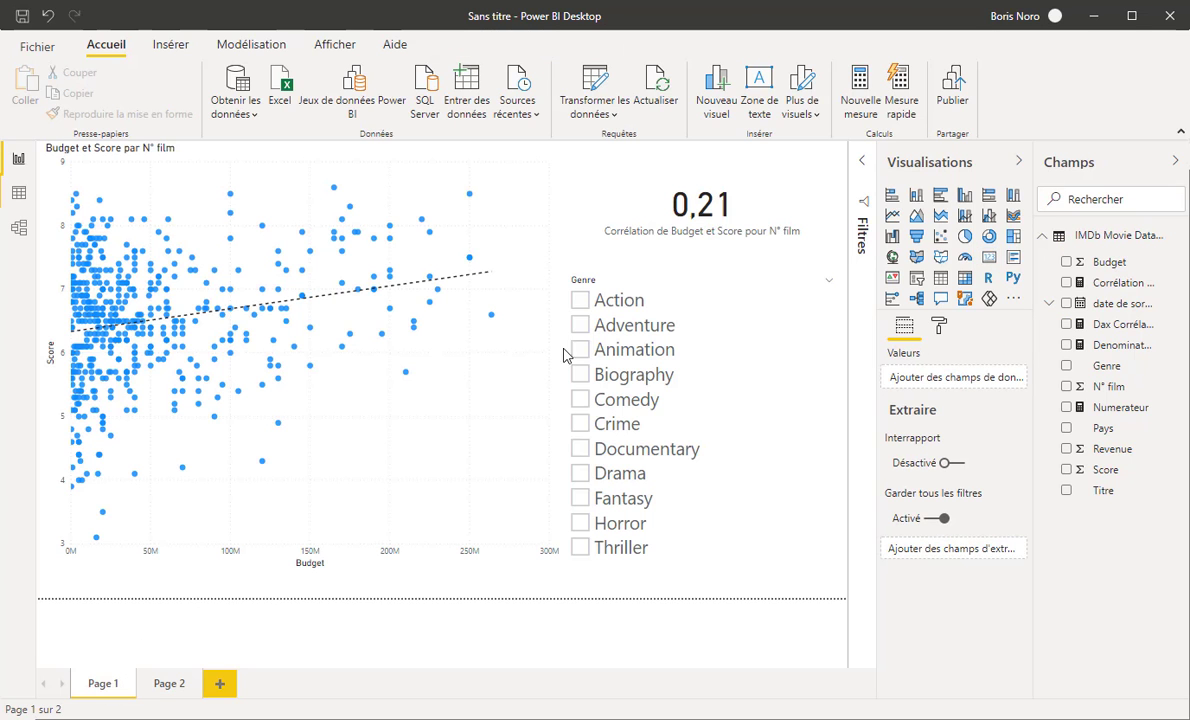